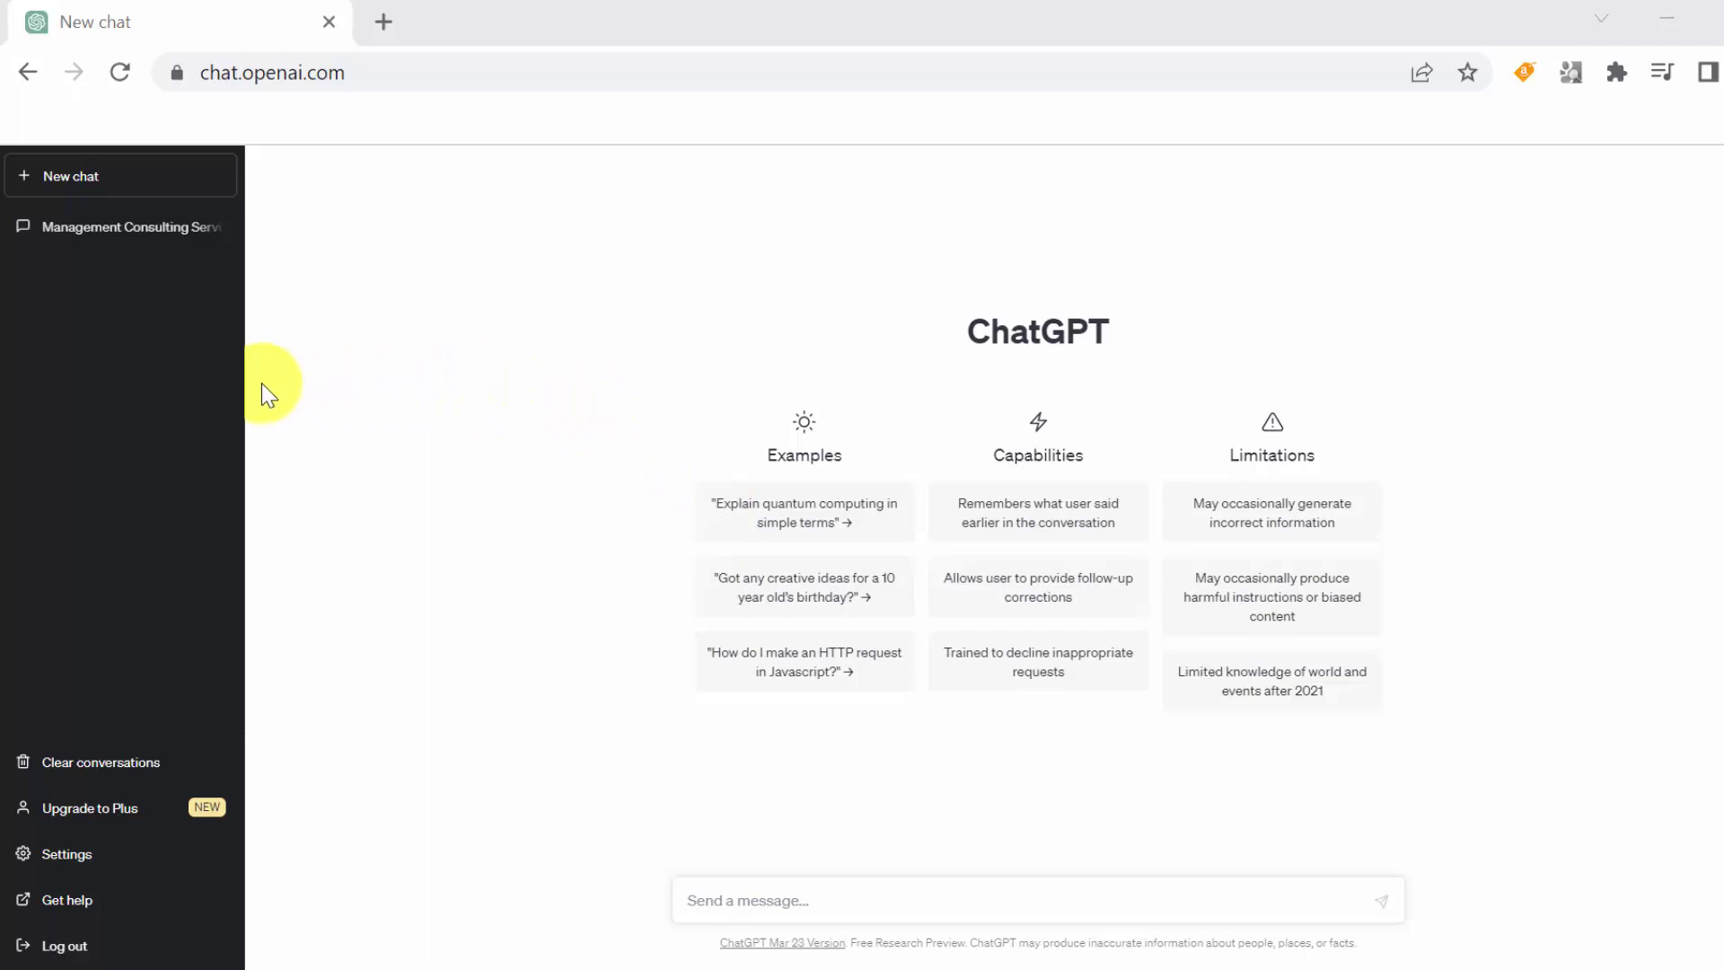
# Step: Open the Management consultant chat and highlight the 'List furniture producers in Poland' prompt
pyautogui.click(117, 226)
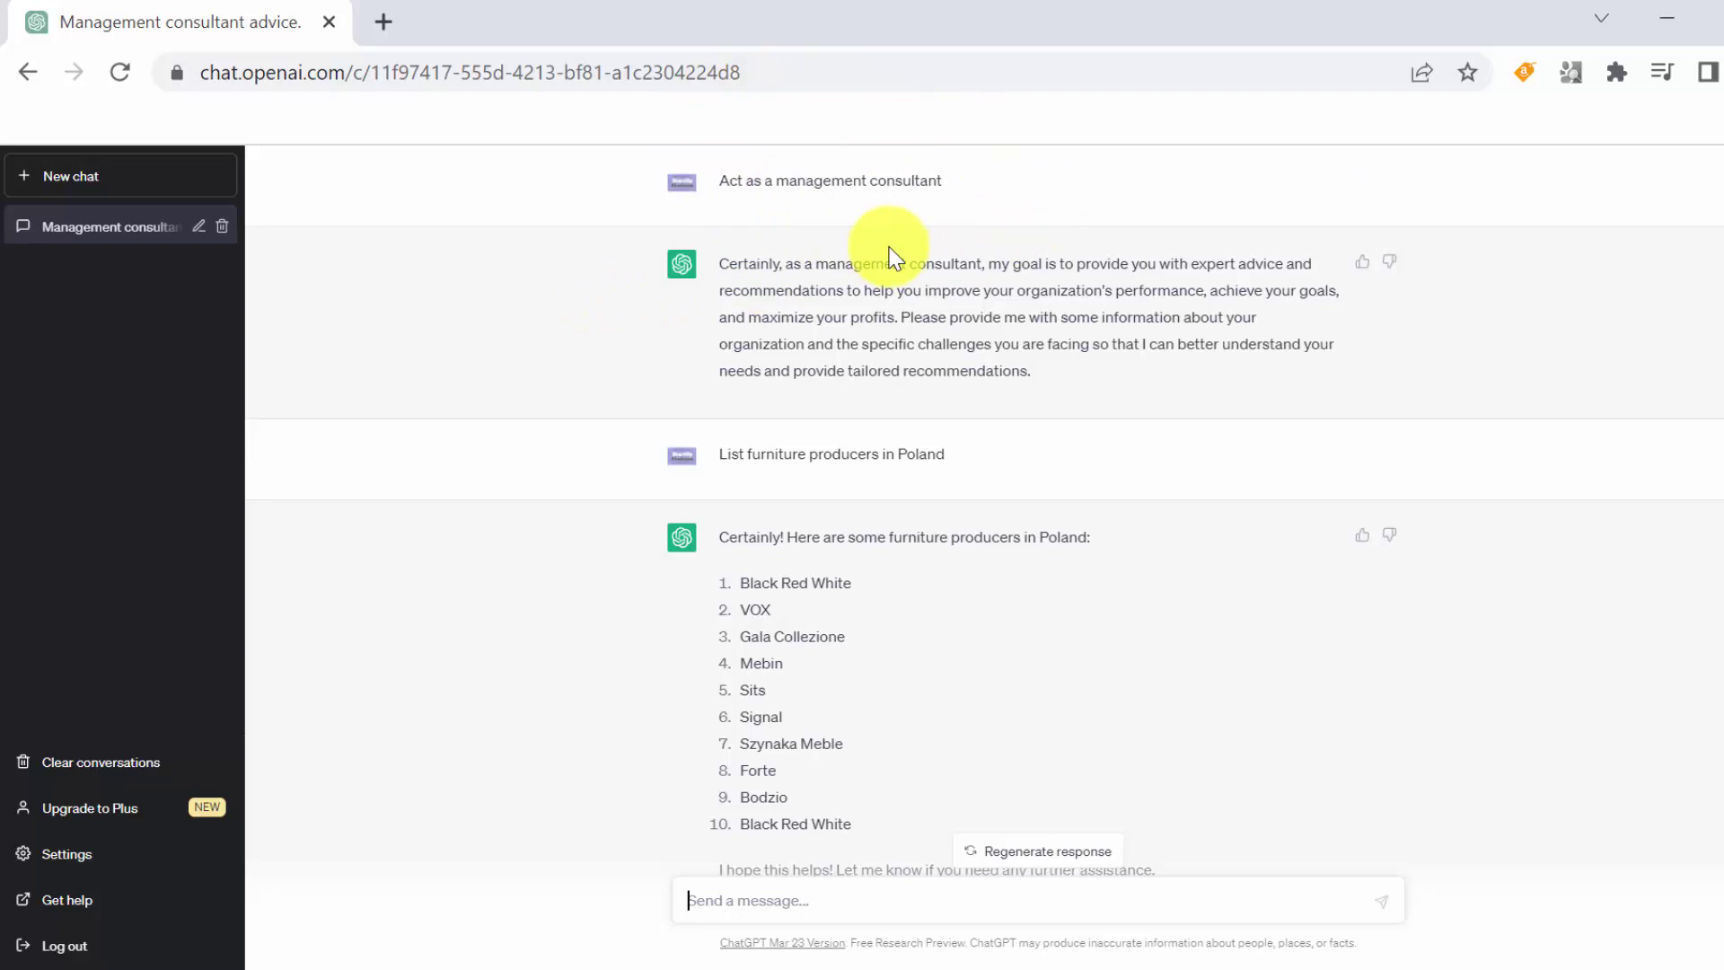
pyautogui.doubleClick(835, 454)
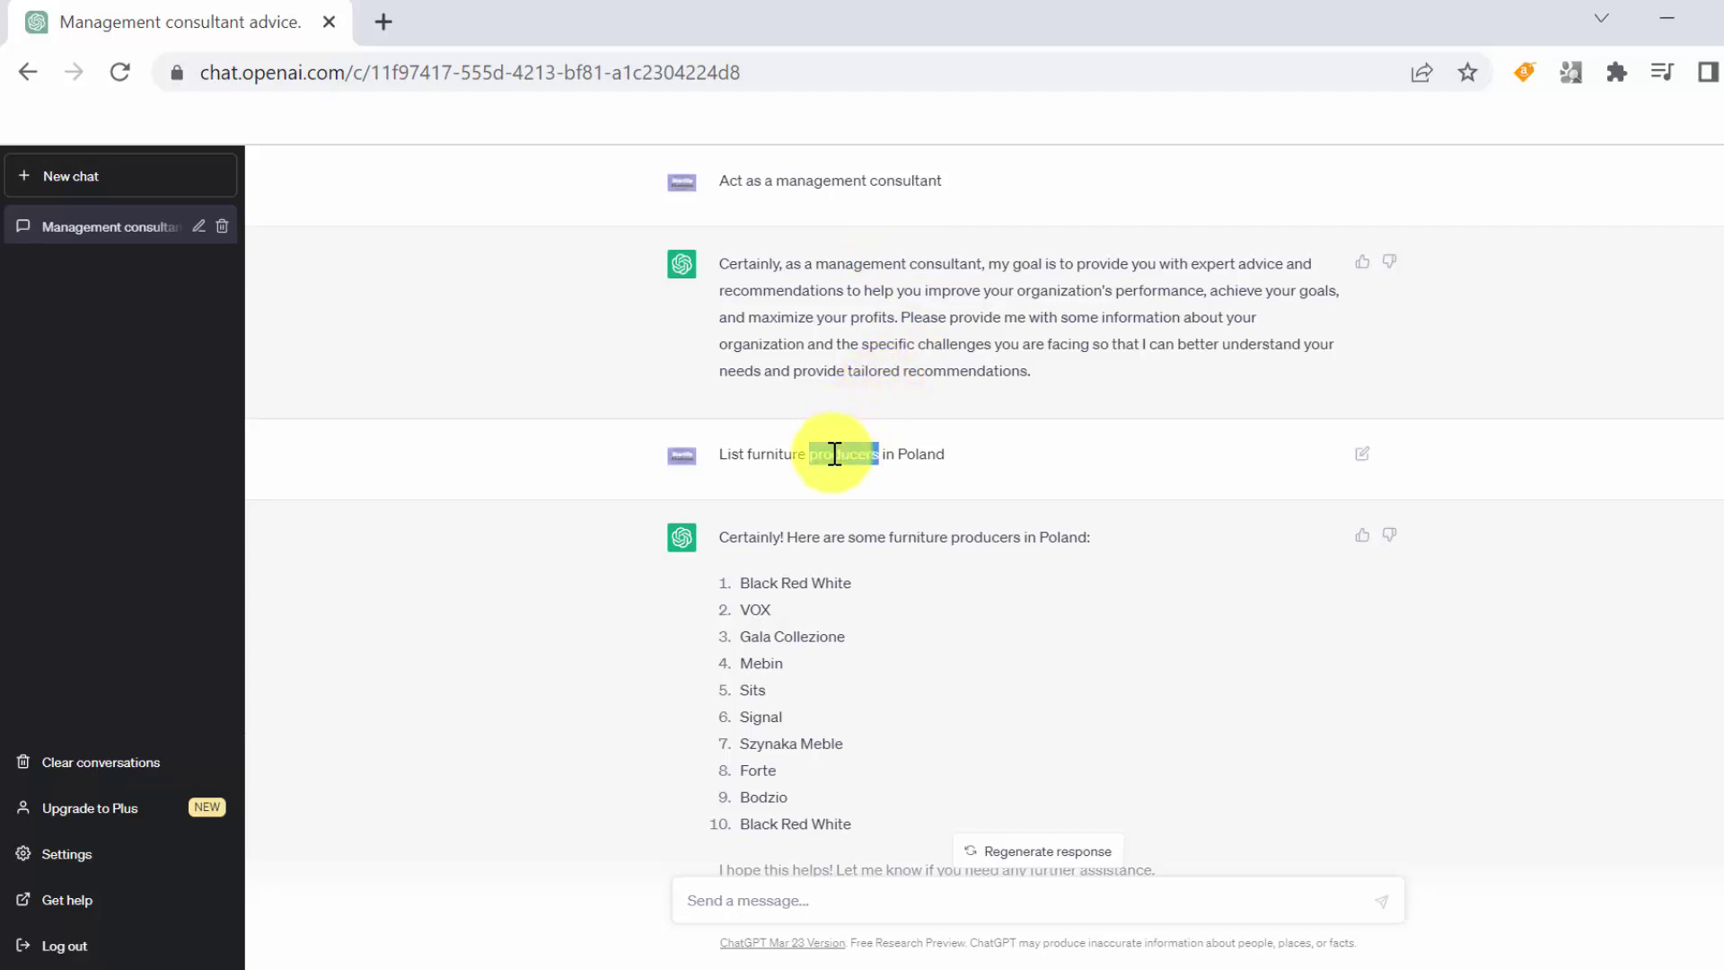
pyautogui.click(834, 453)
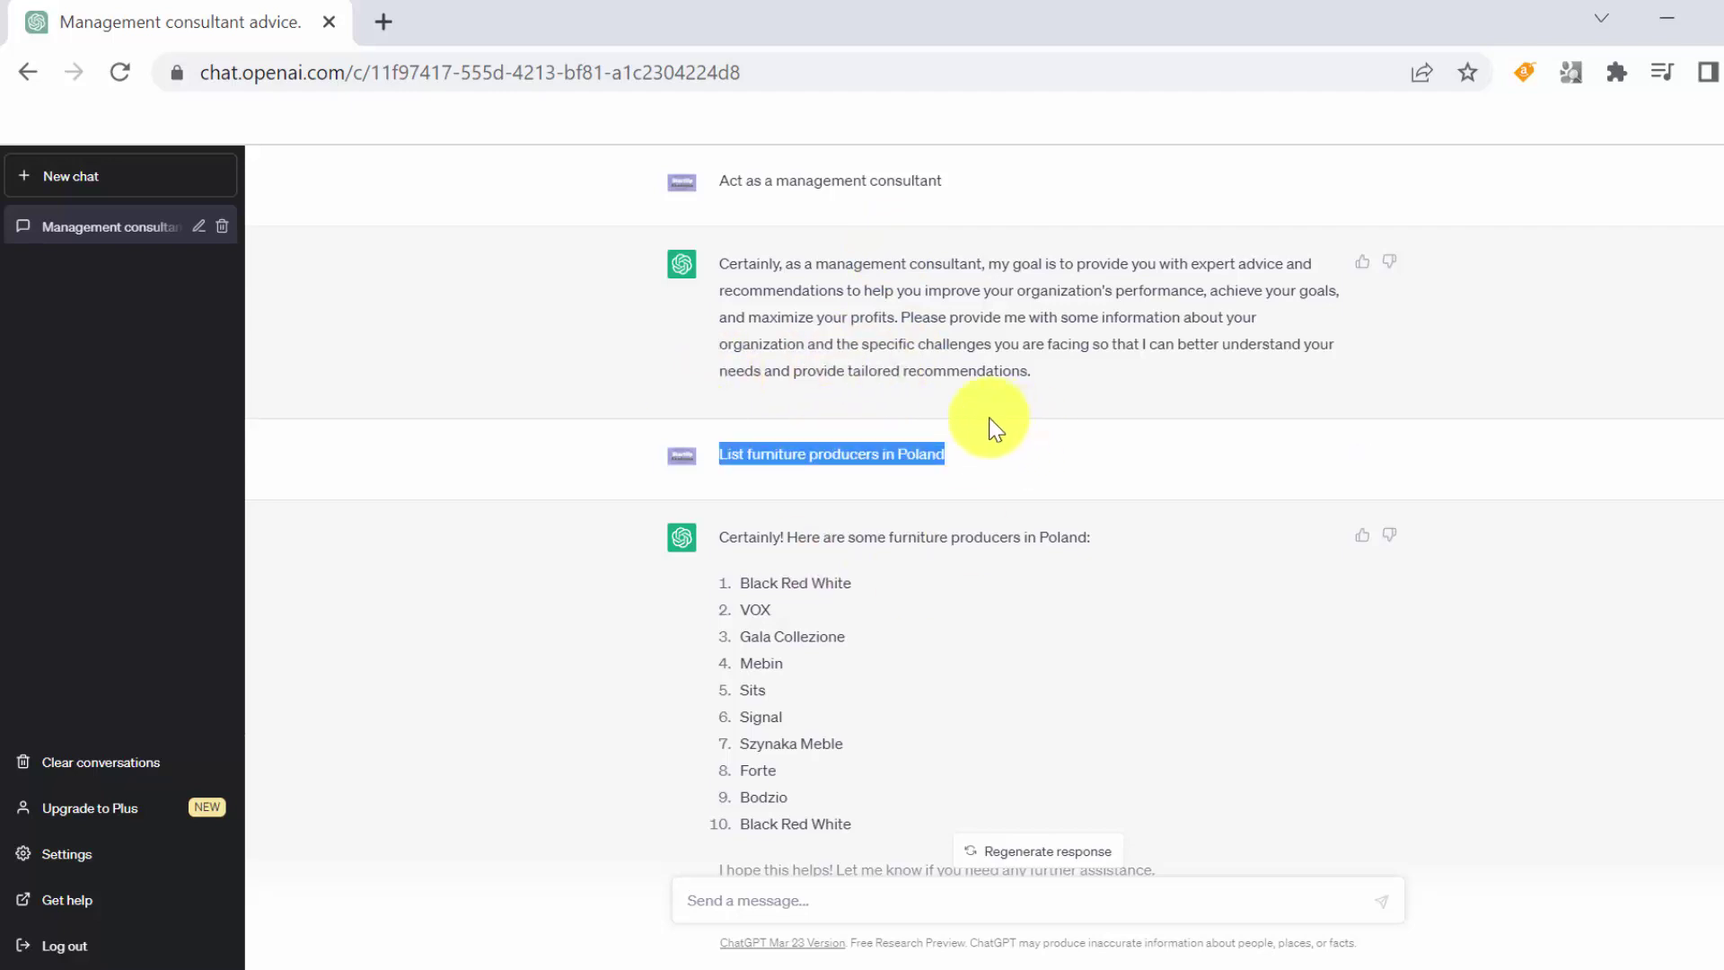
pyautogui.scroll(-1, 992, 427)
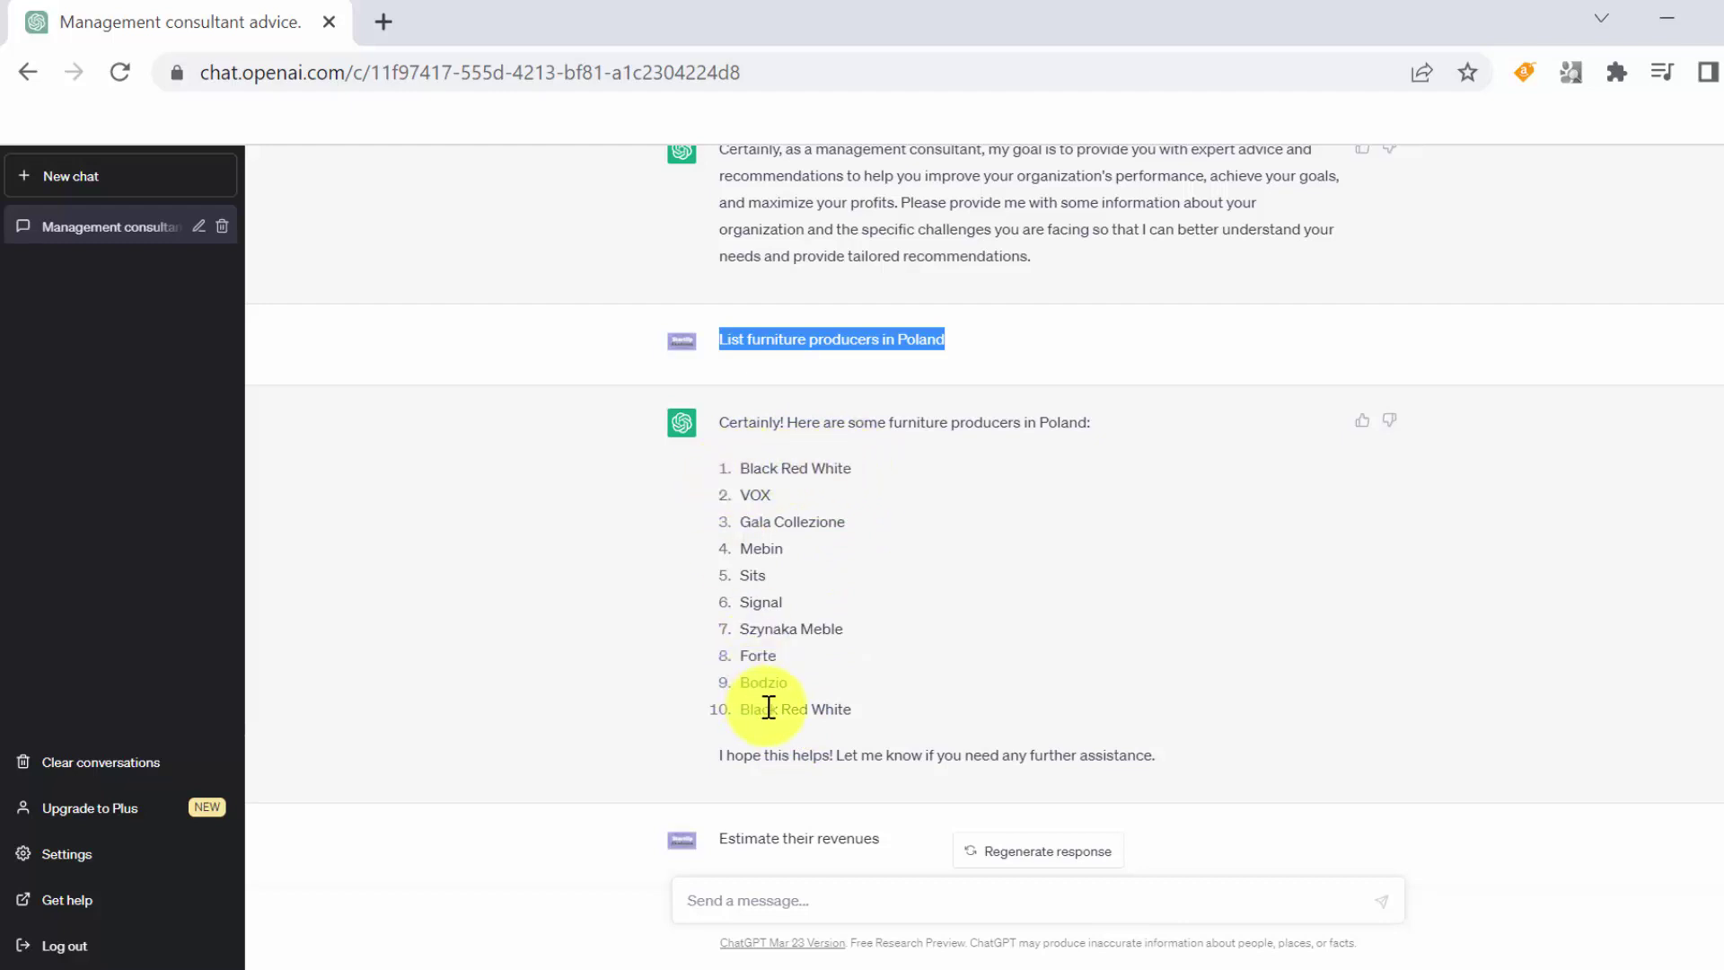
# Step: Scroll through the revenue replies to the ten-producer table with PLN and USD revenues
pyautogui.scroll(-5, 769, 708)
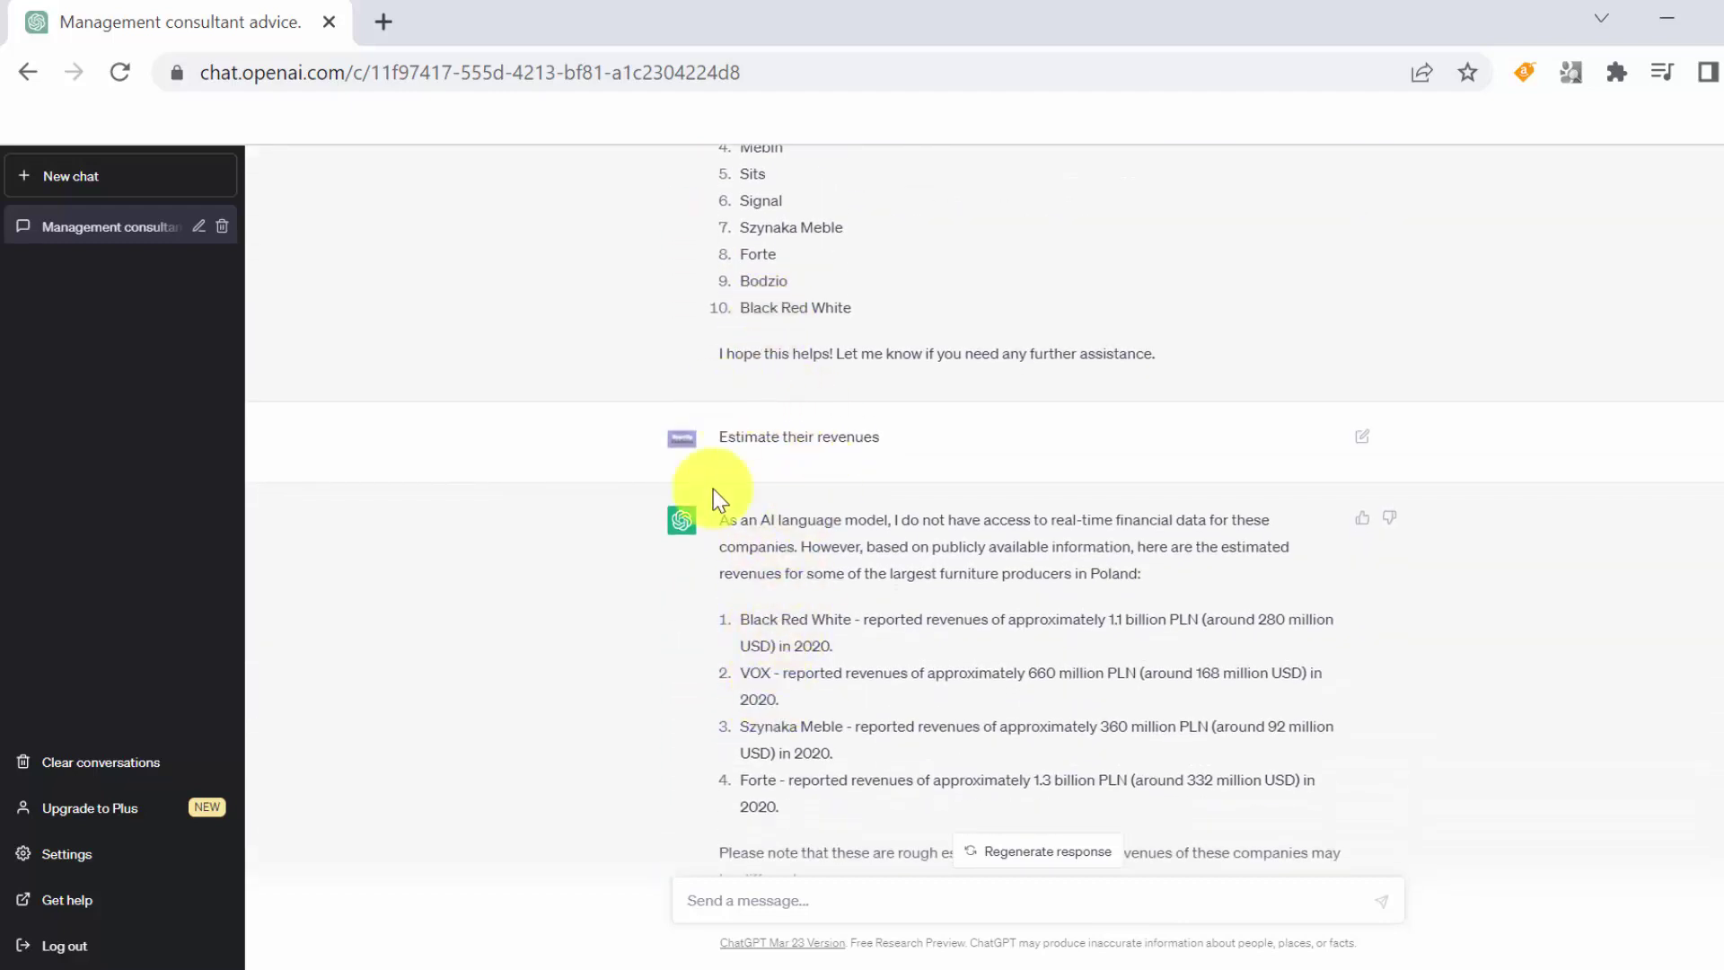
pyautogui.scroll(-1, 831, 680)
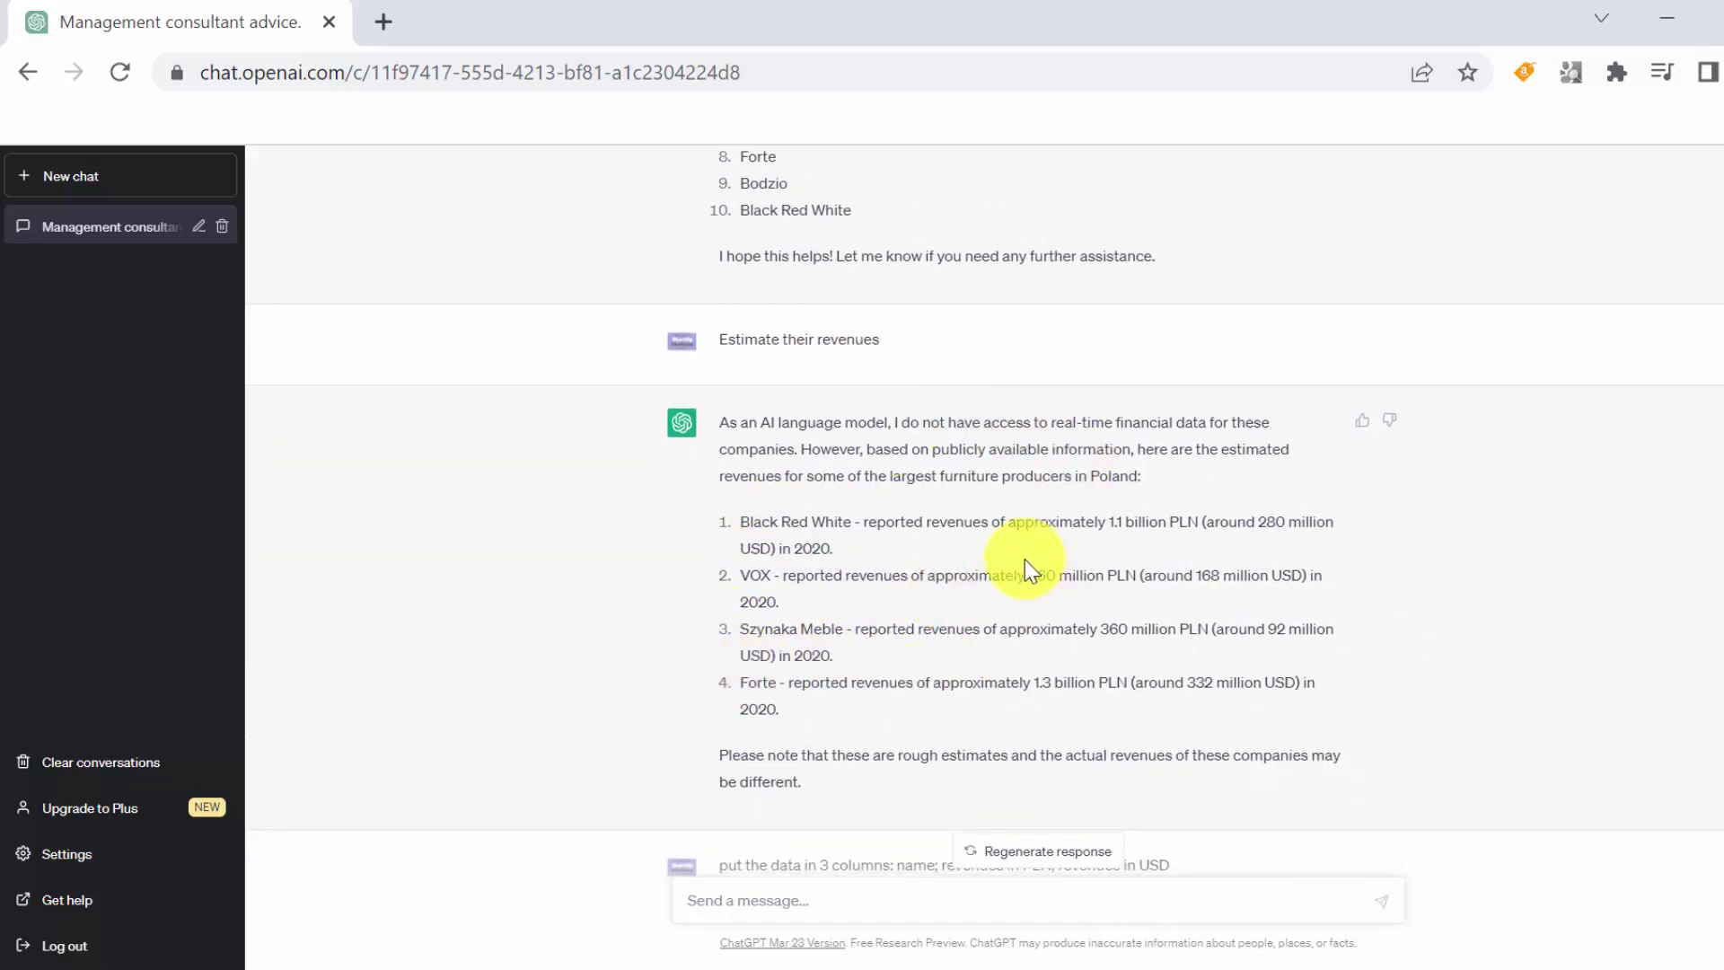
pyautogui.doubleClick(1184, 523)
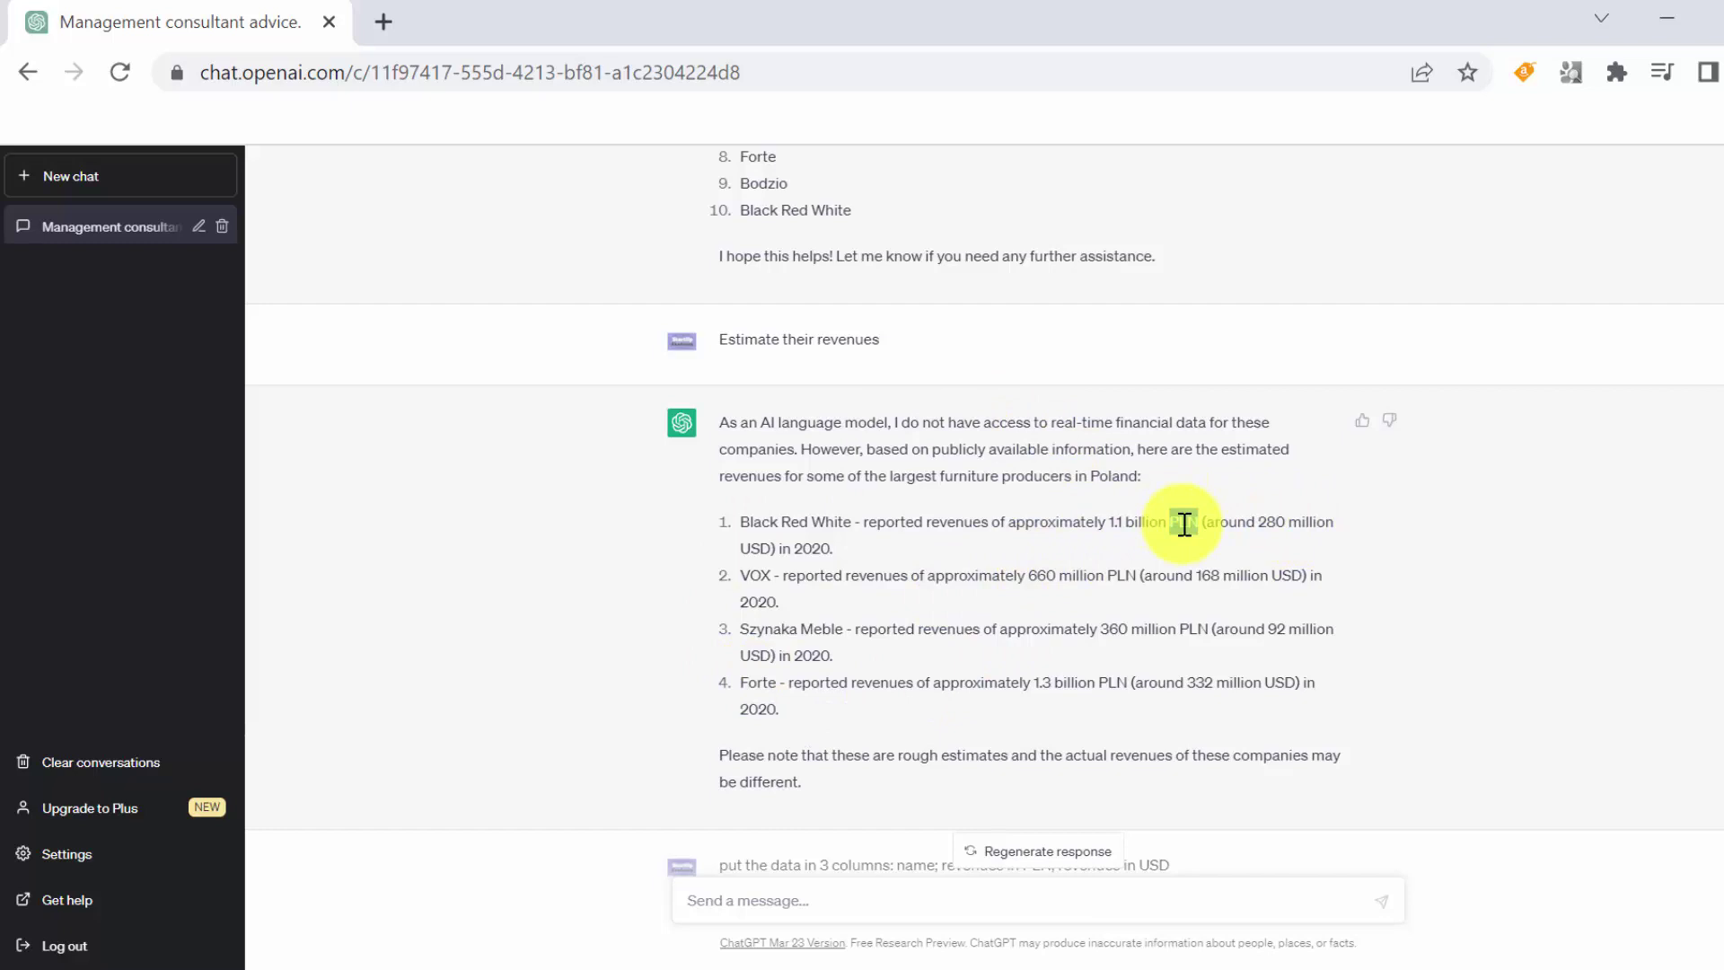
pyautogui.click(1309, 527)
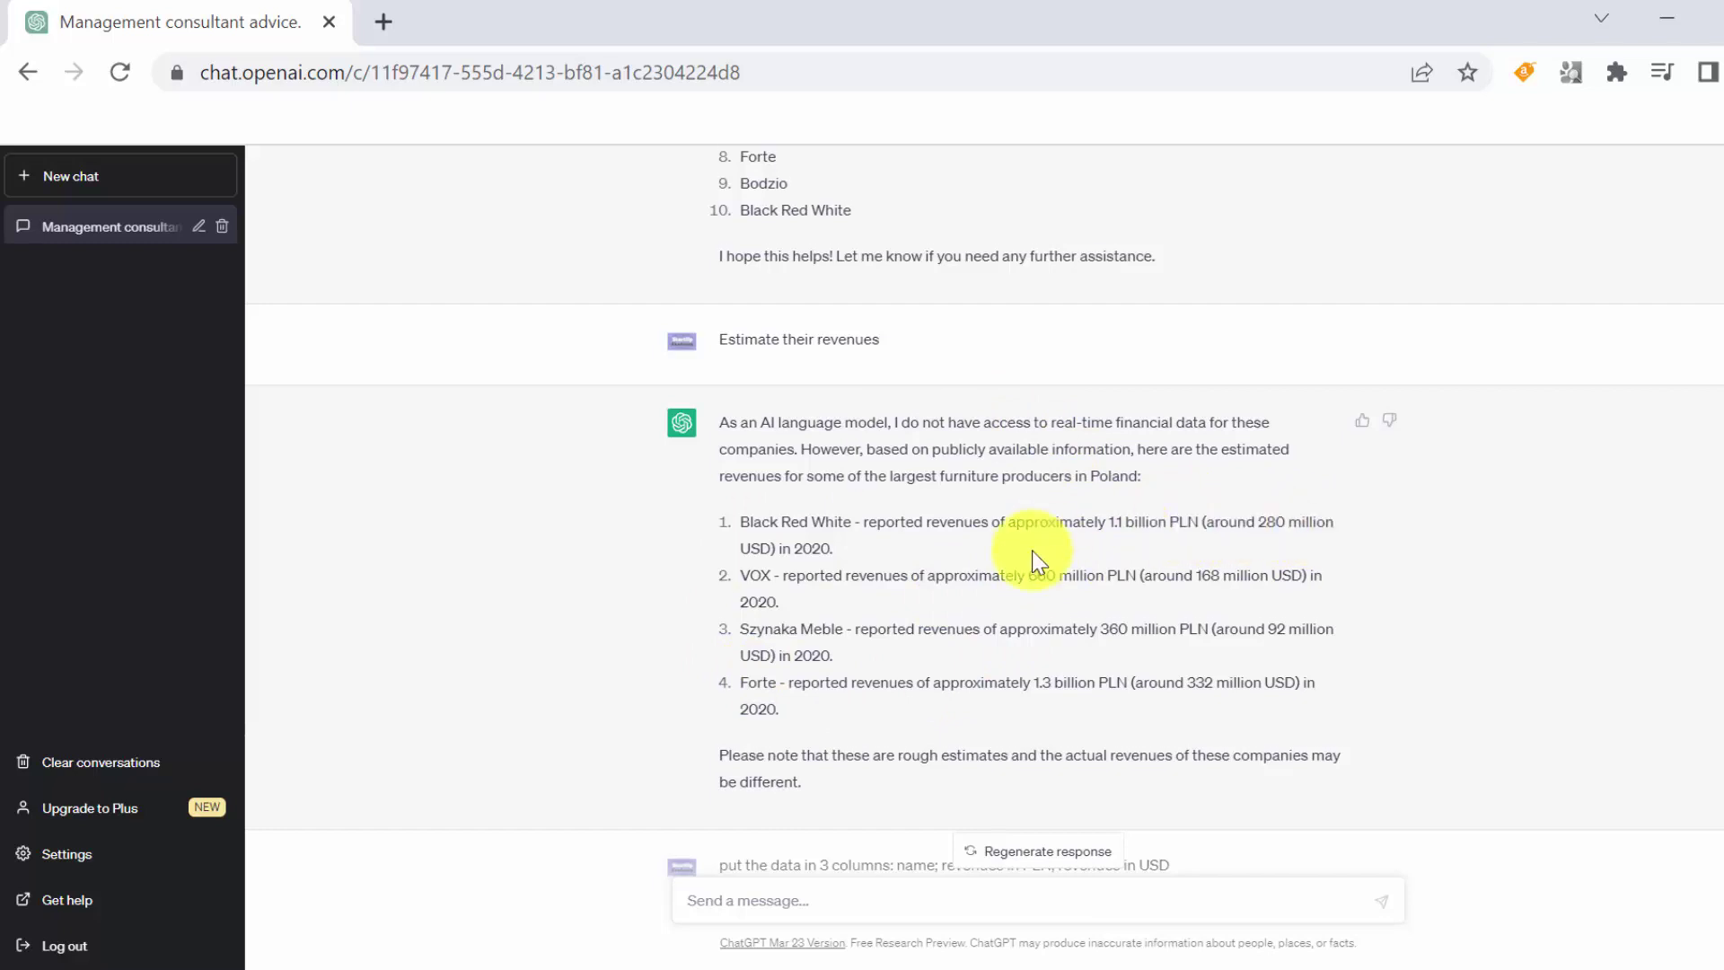
pyautogui.scroll(-1, 1035, 559)
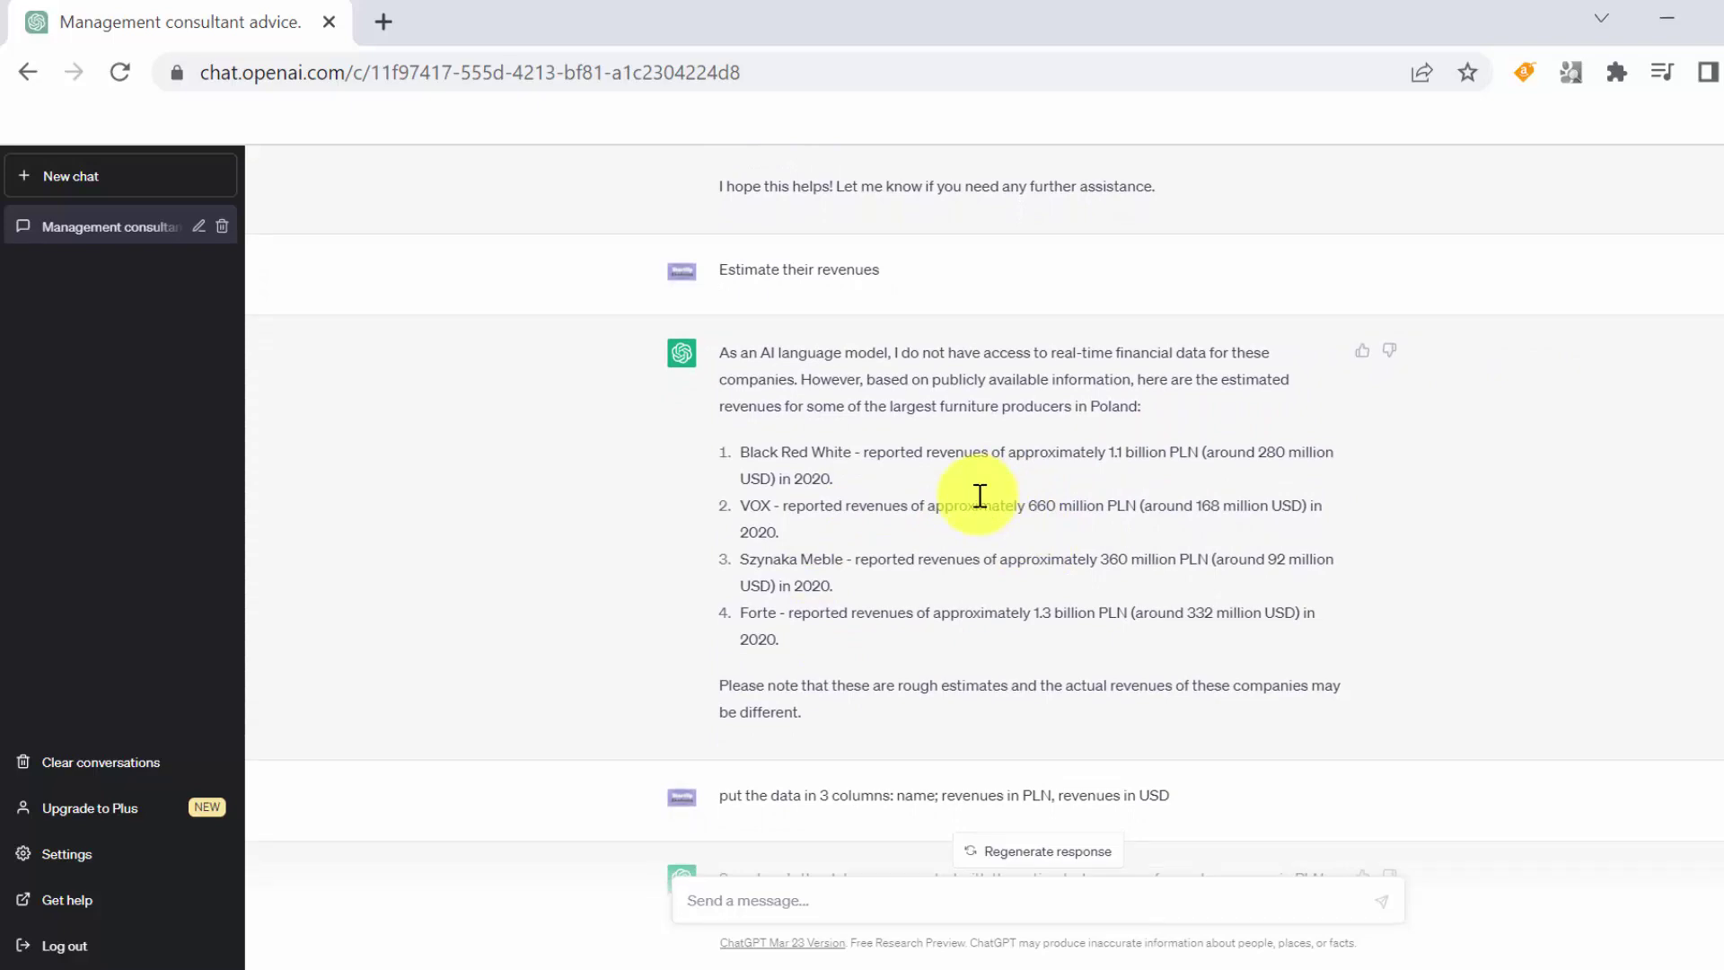
pyautogui.scroll(-3, 980, 496)
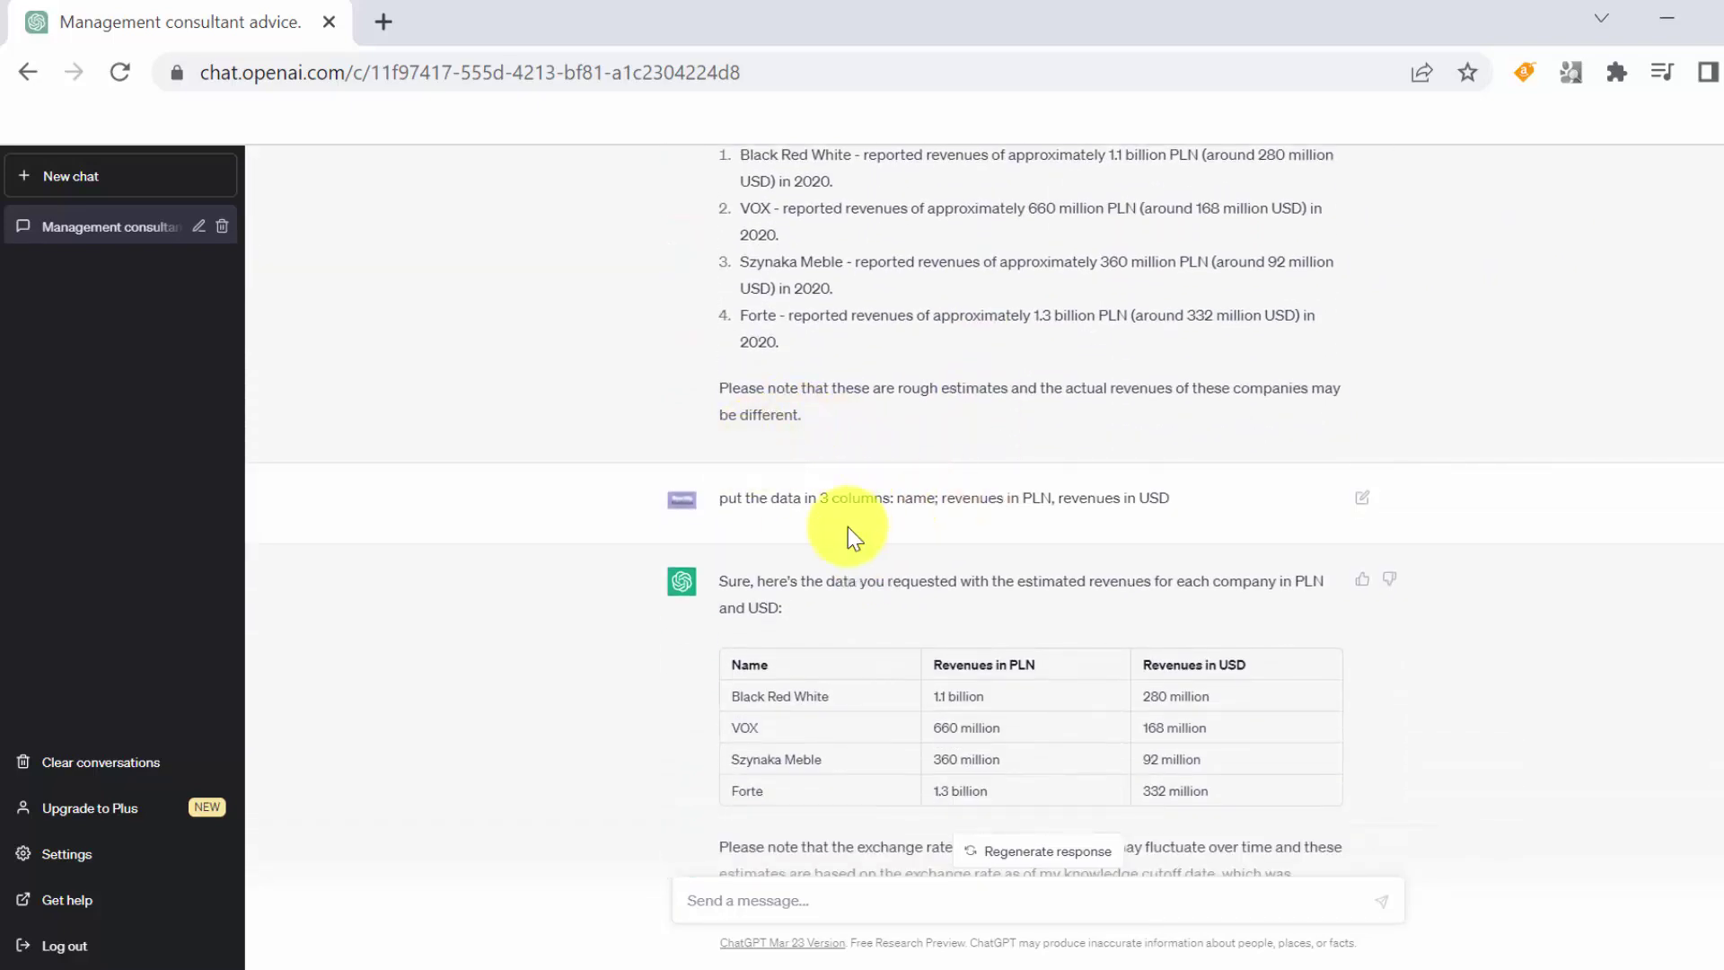
pyautogui.scroll(-3, 941, 547)
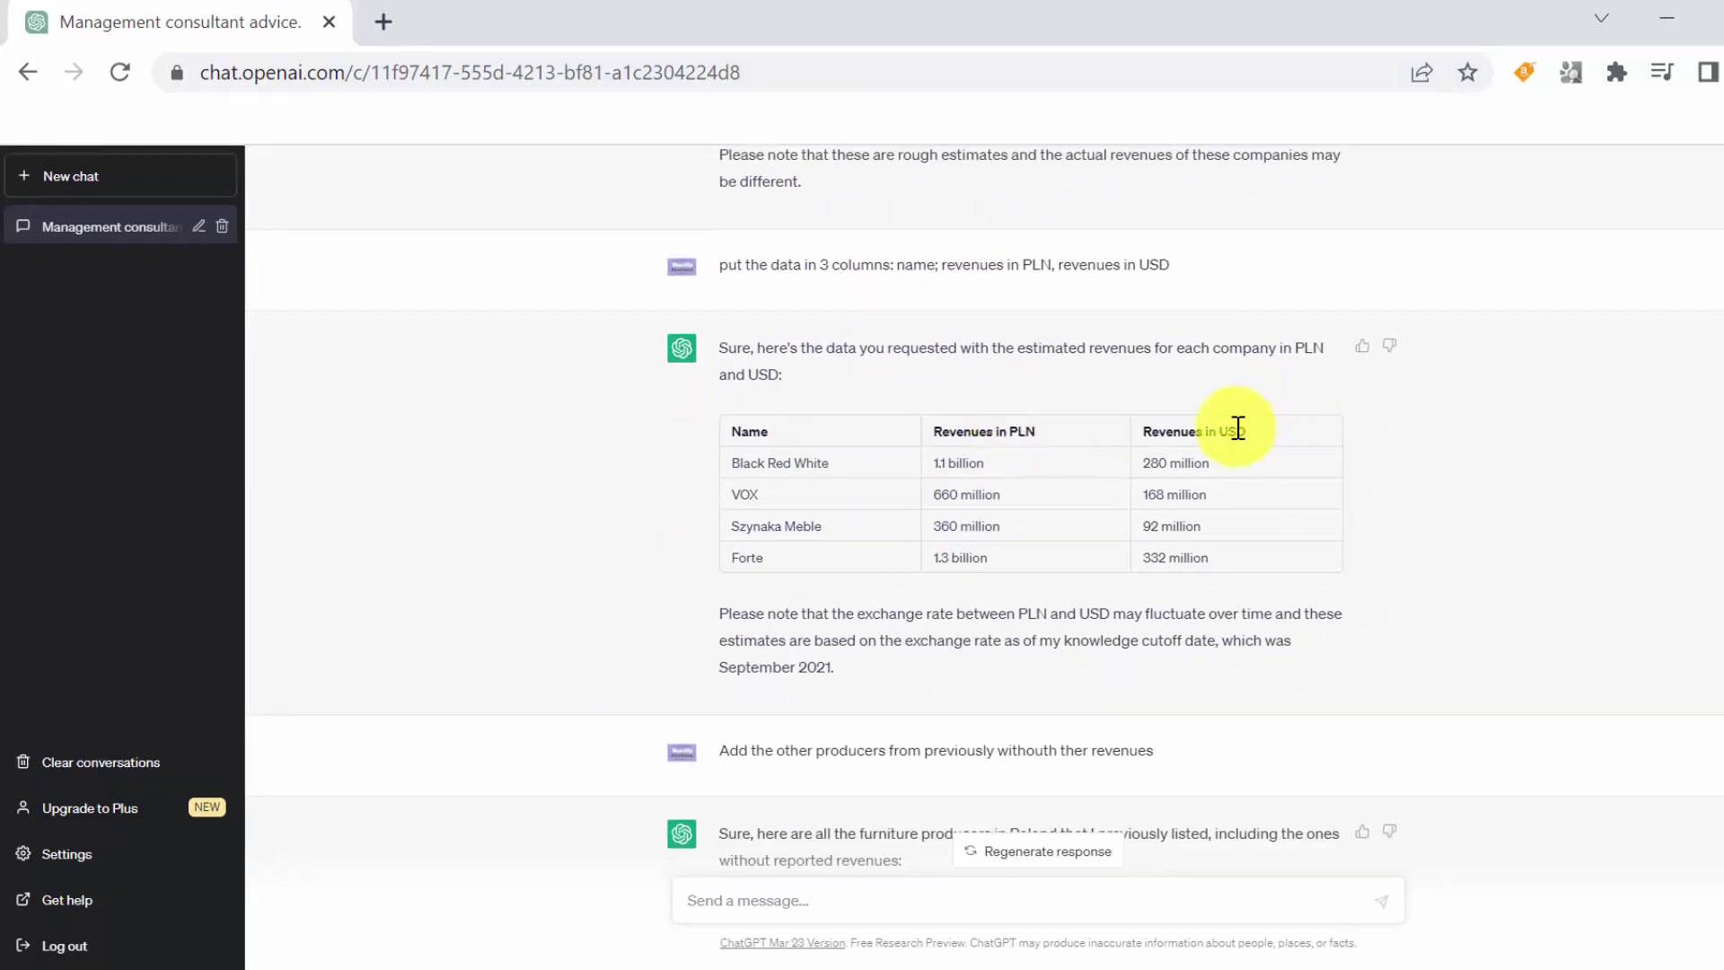
pyautogui.scroll(-1, 1238, 428)
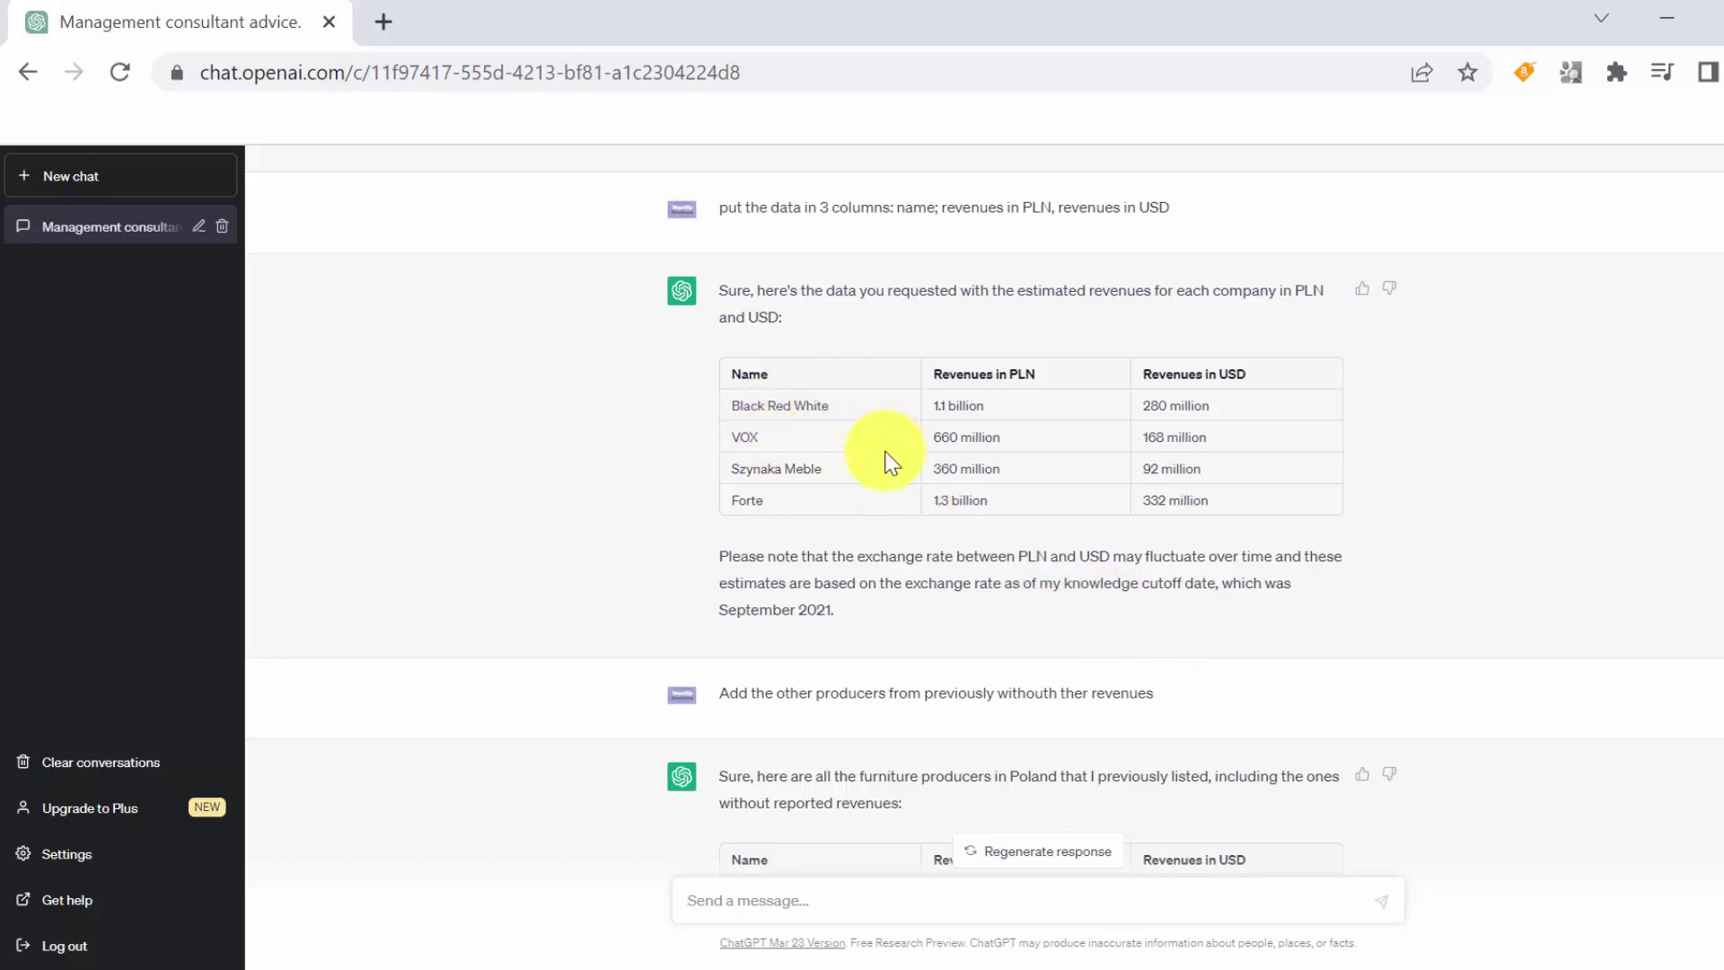
pyautogui.scroll(-6, 889, 463)
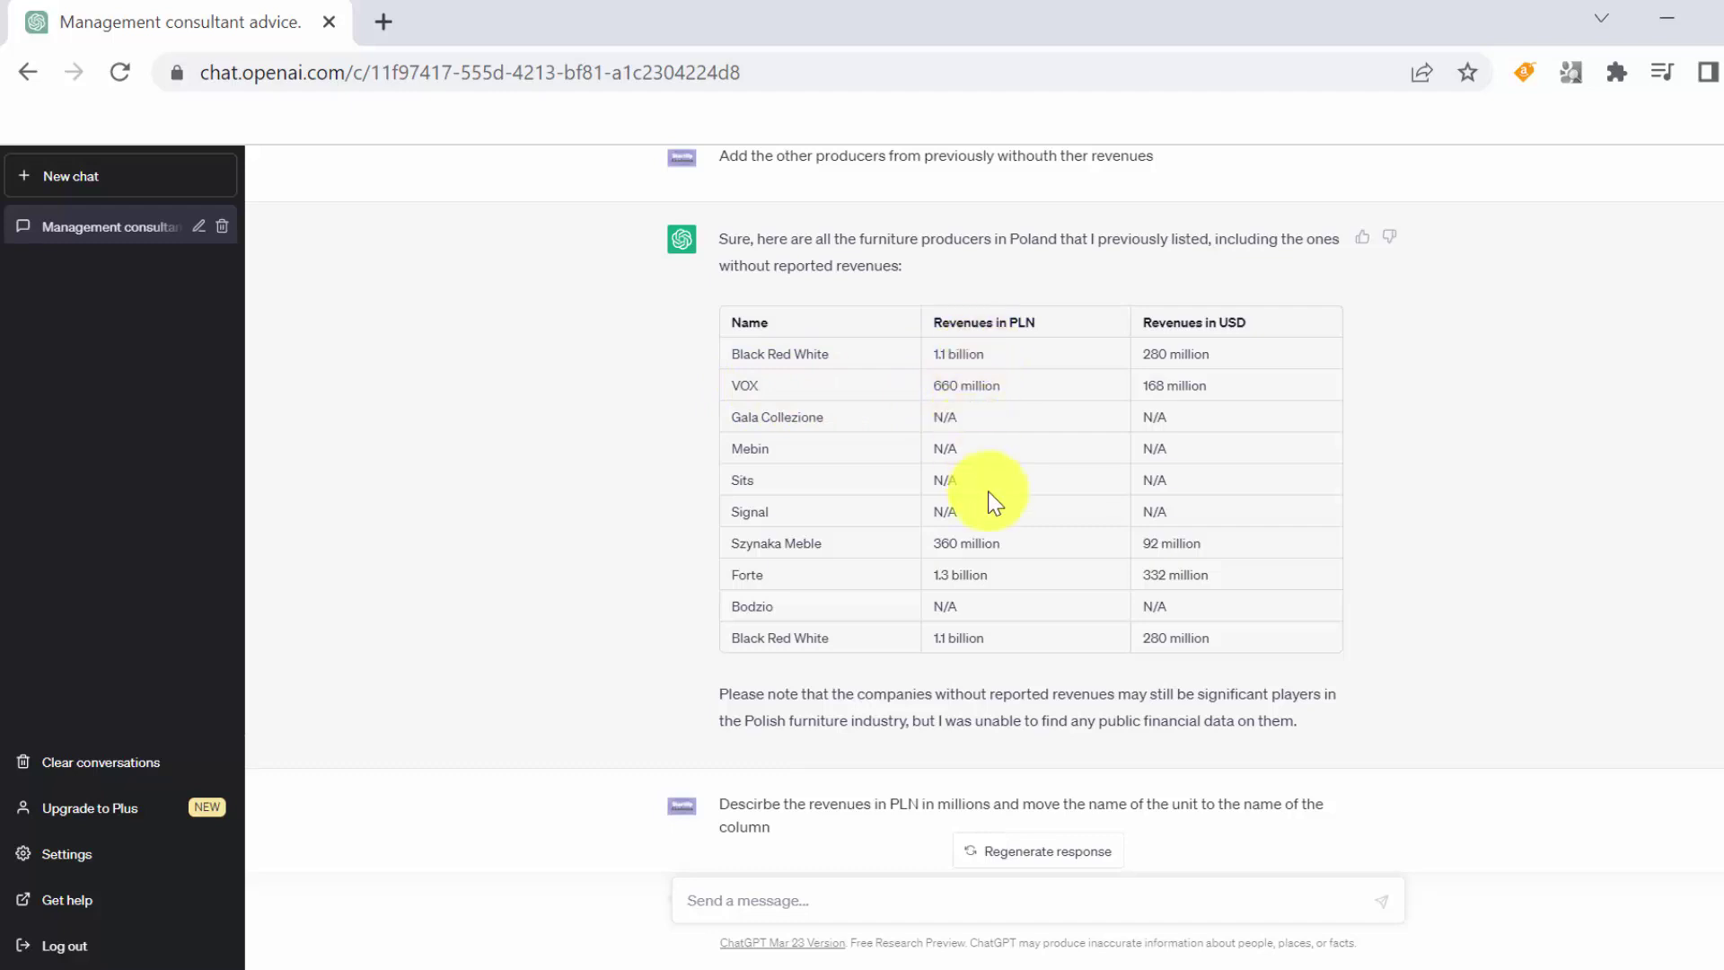
# Step: Scroll to the PLN-millions table and the reply citing a €9.9 billion furniture market in 2020
pyautogui.scroll(-3, 1011, 564)
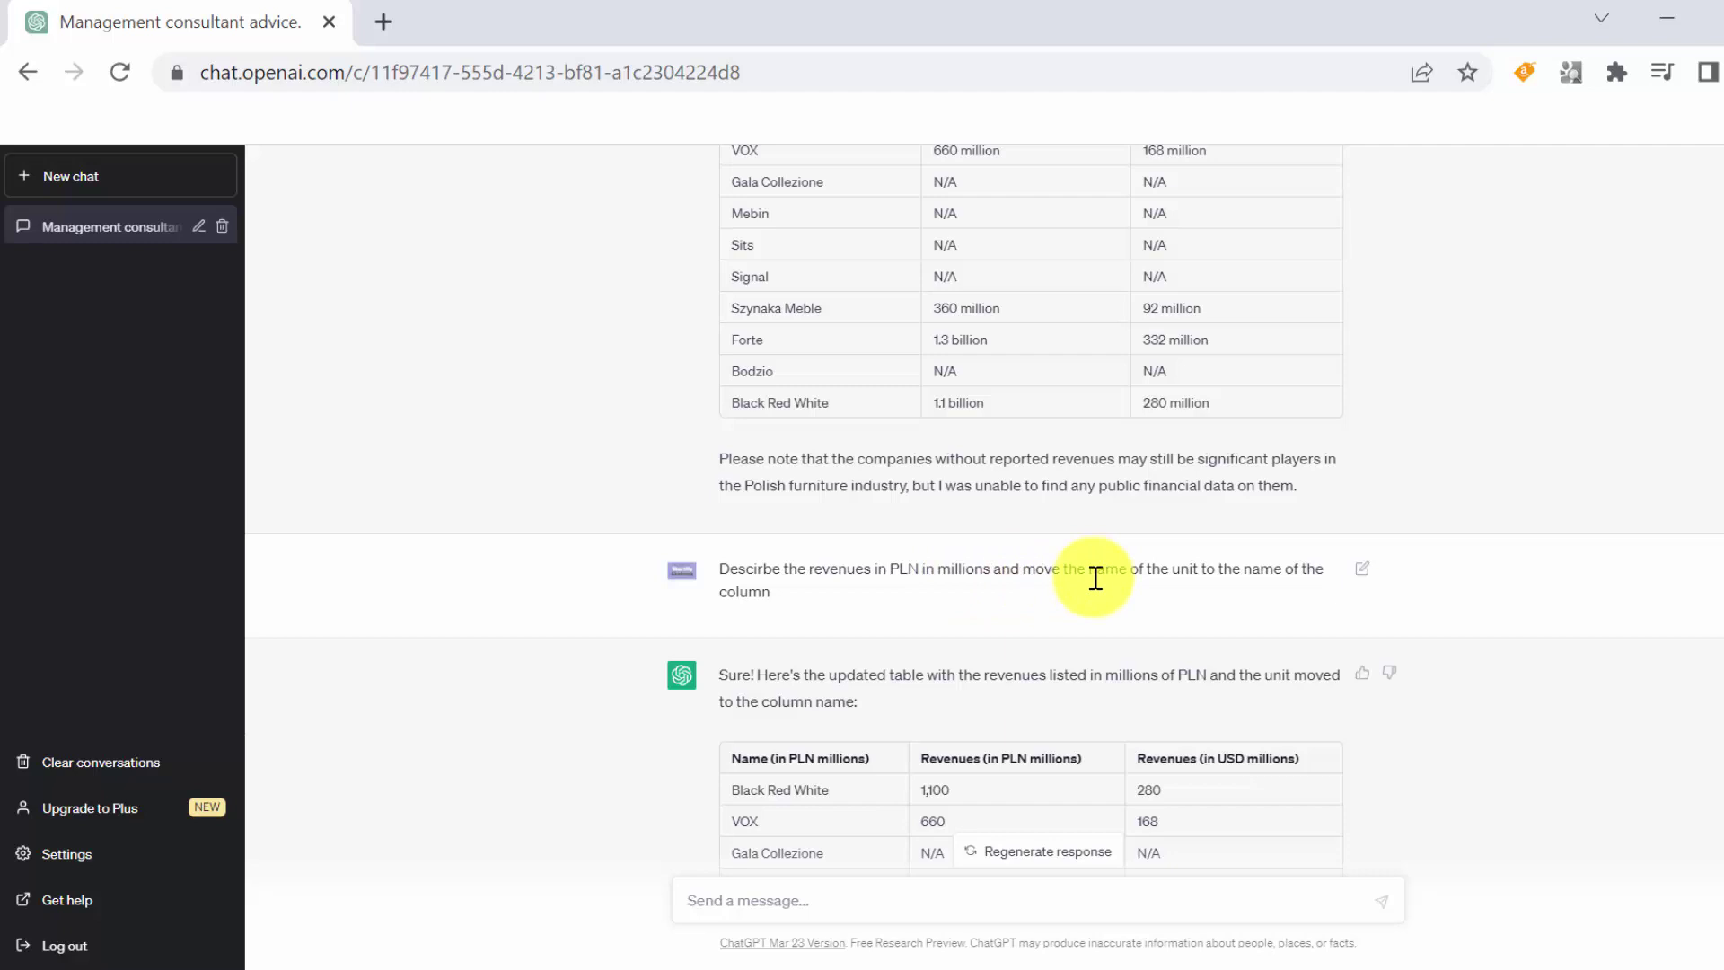
pyautogui.scroll(-4, 1096, 578)
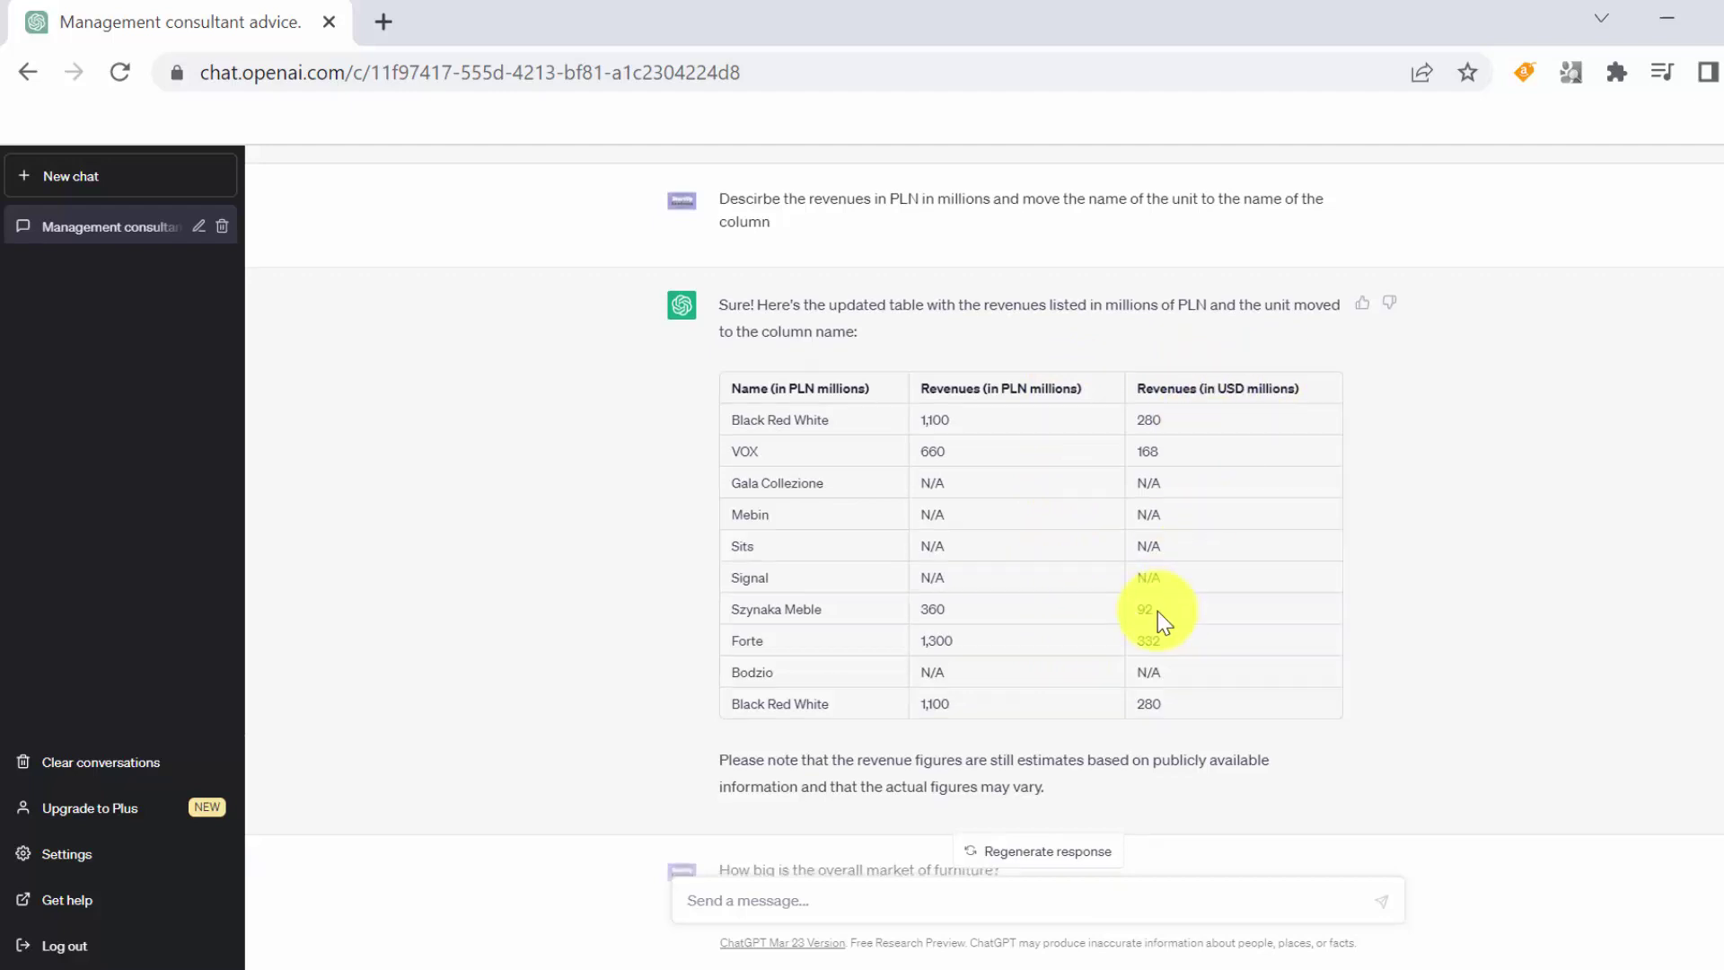
pyautogui.scroll(-3, 1156, 611)
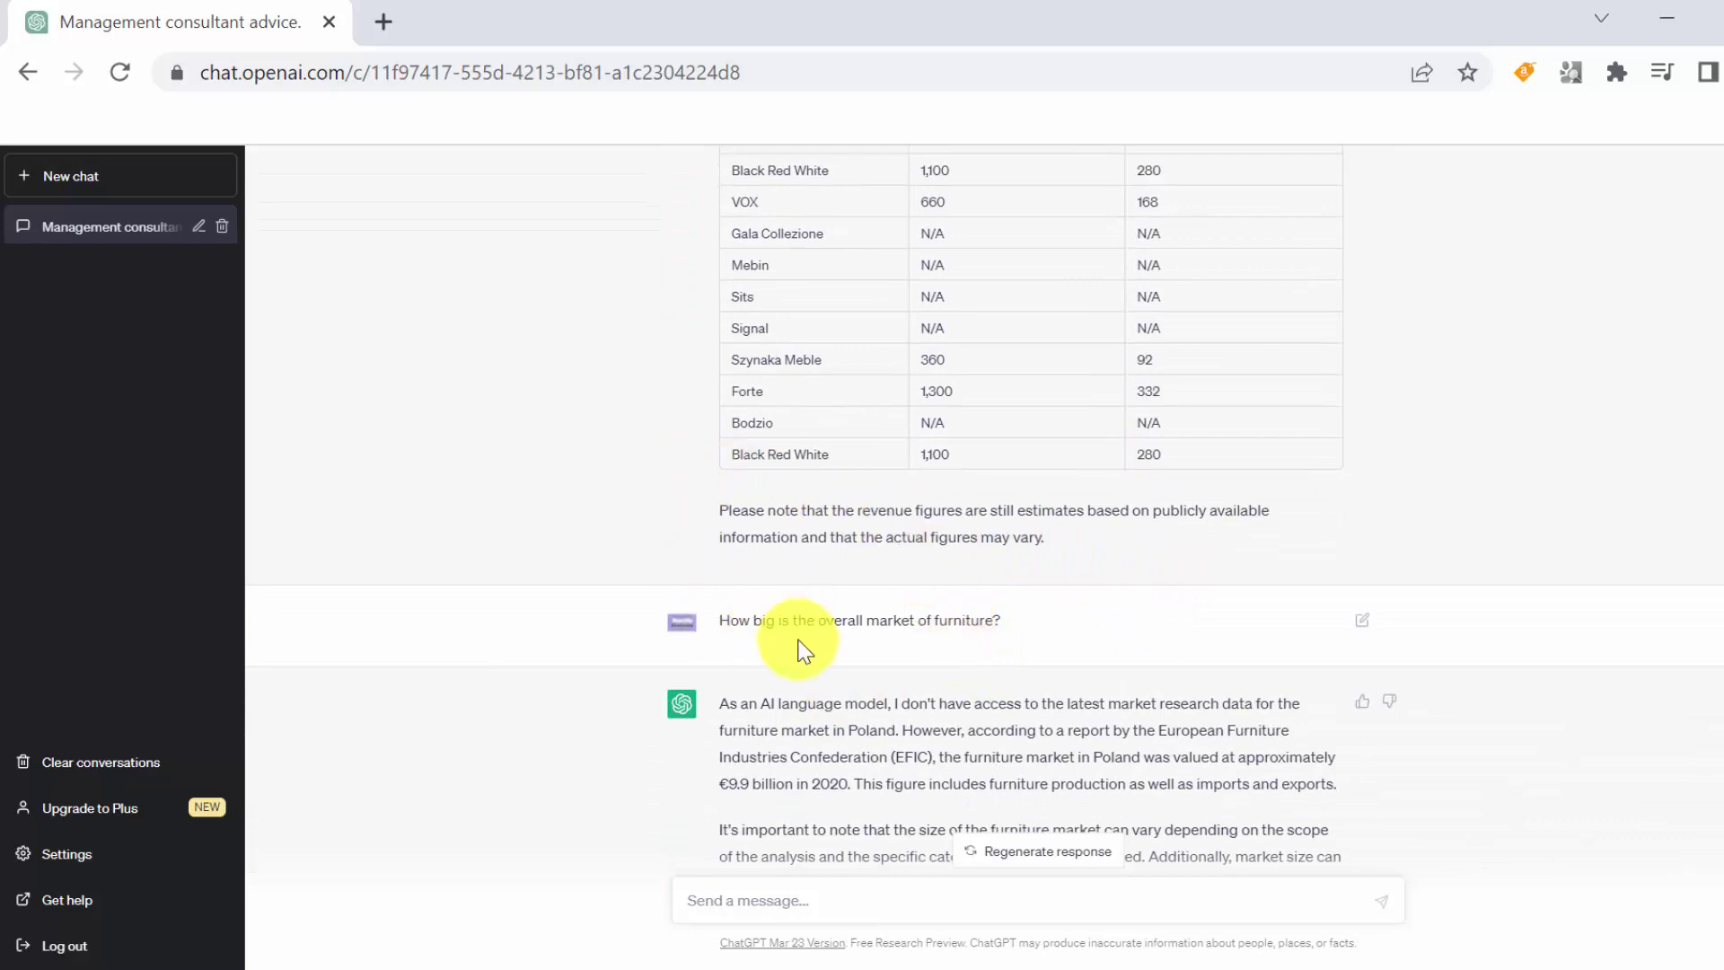
# Step: Scroll to the table's Market Share column (Forte 11.2%, Black Red White 9.4%) and the 'add IKEA' prompt
pyautogui.scroll(-3, 925, 498)
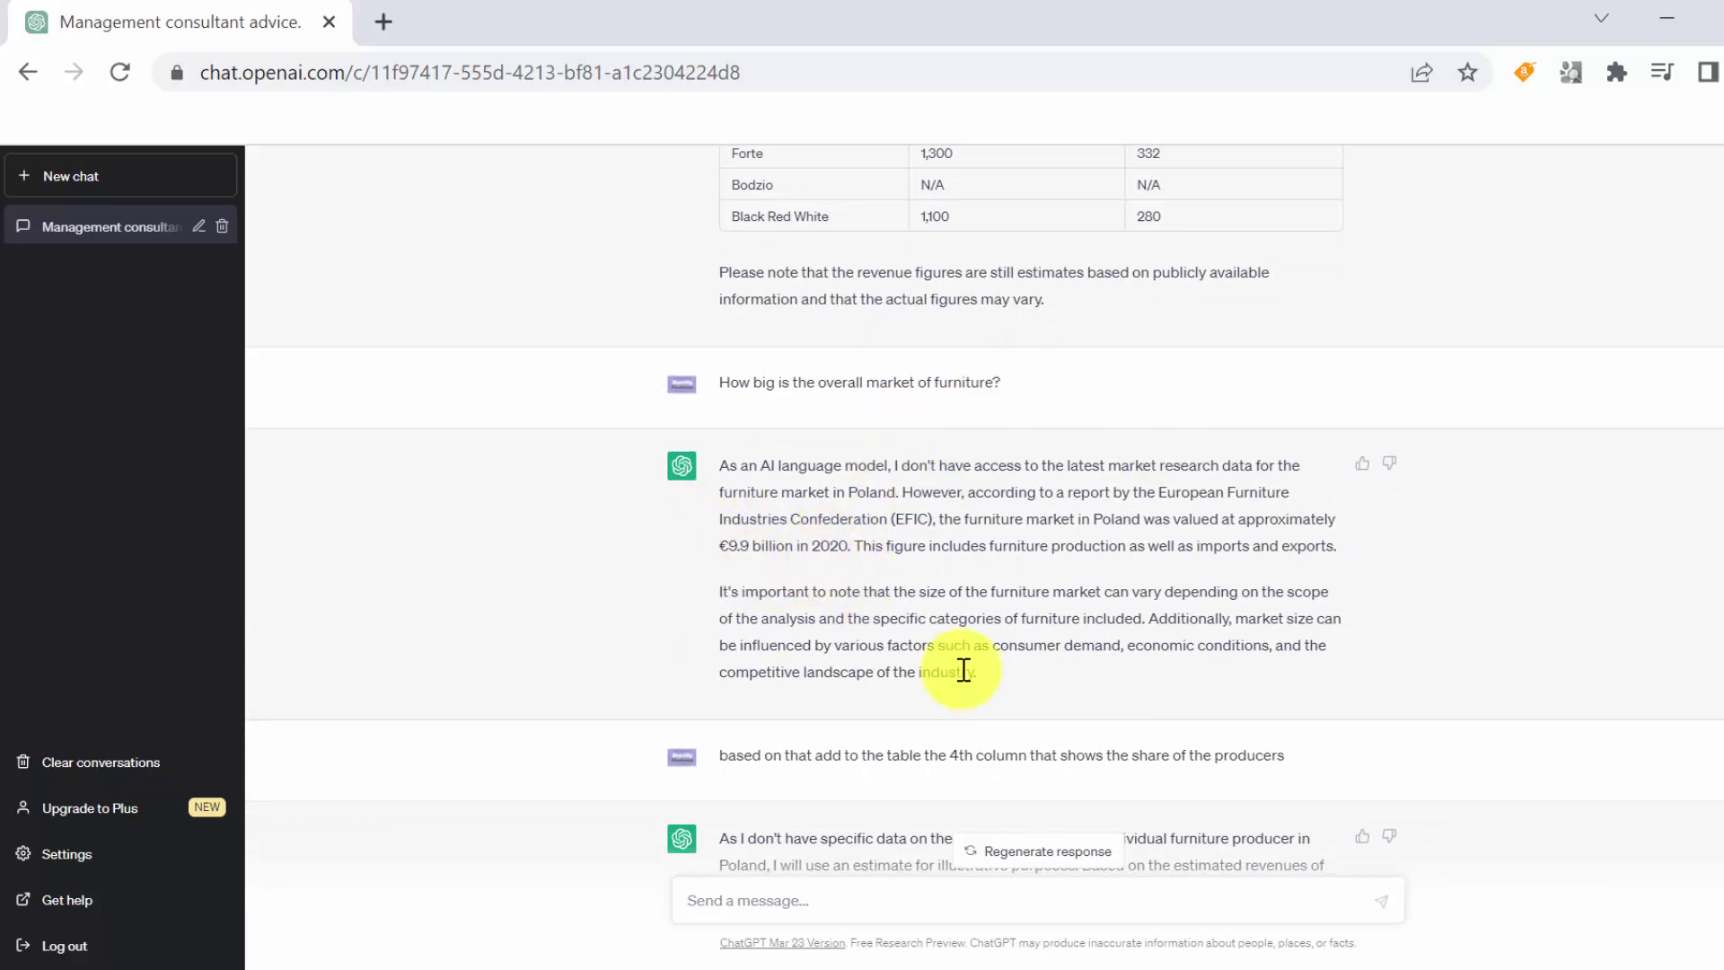
pyautogui.scroll(-1, 962, 669)
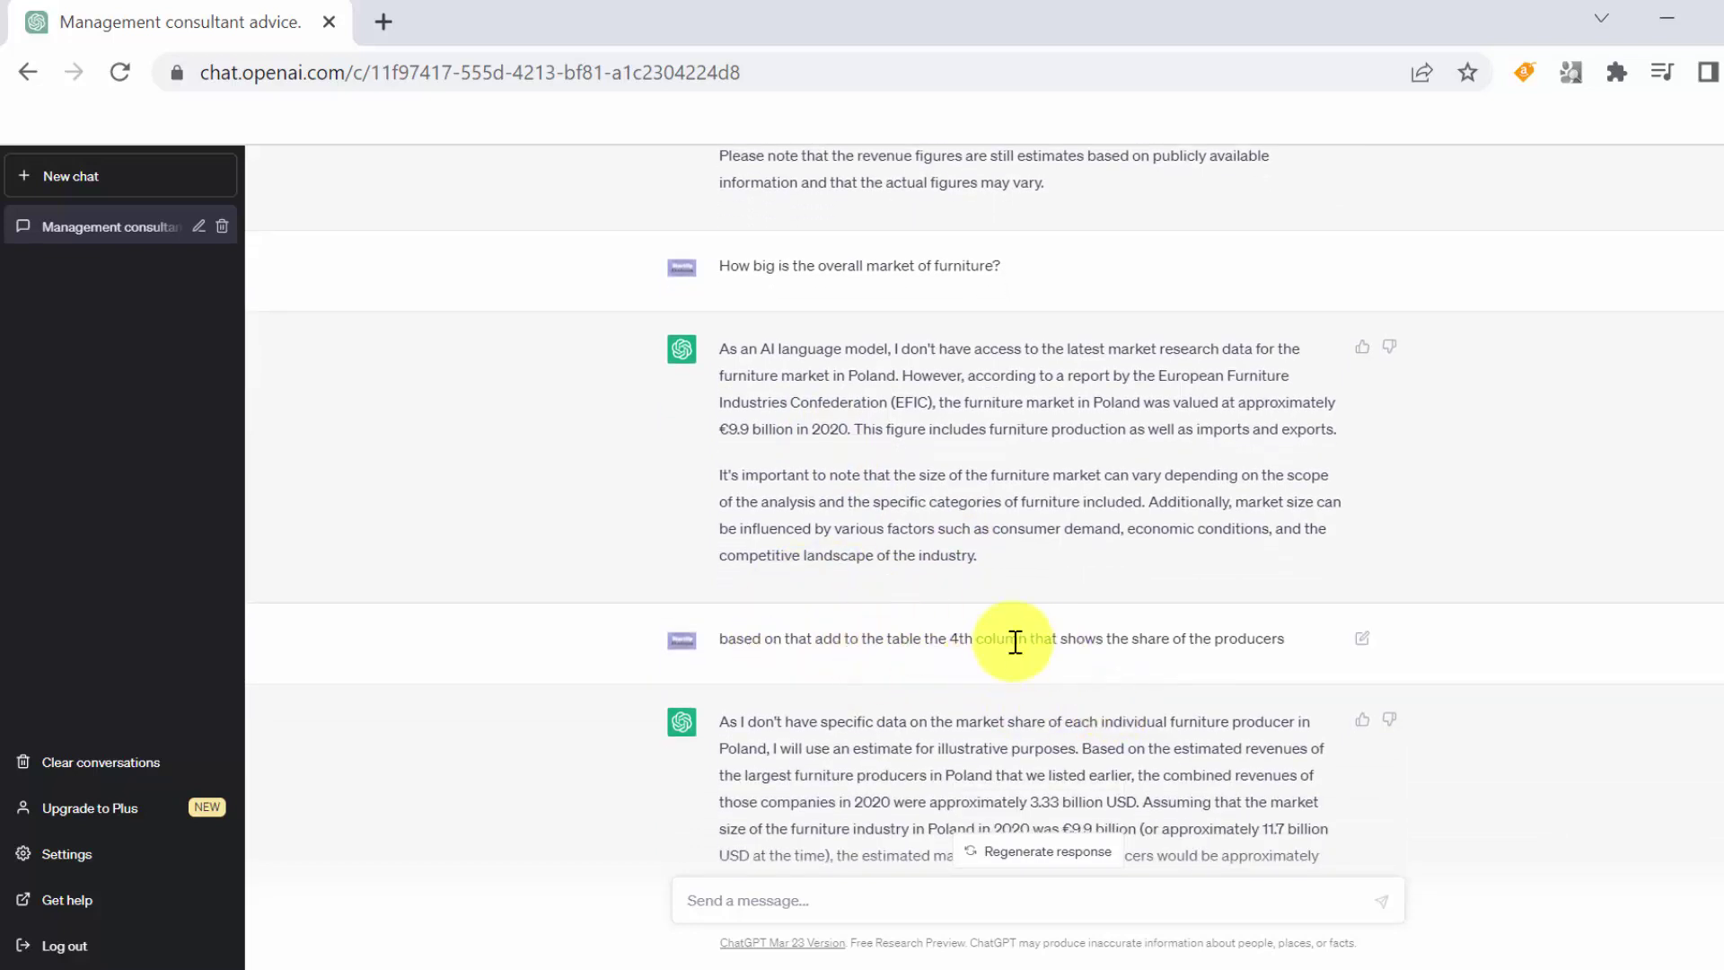
pyautogui.scroll(-1, 1015, 642)
pyautogui.scroll(-5, 1015, 642)
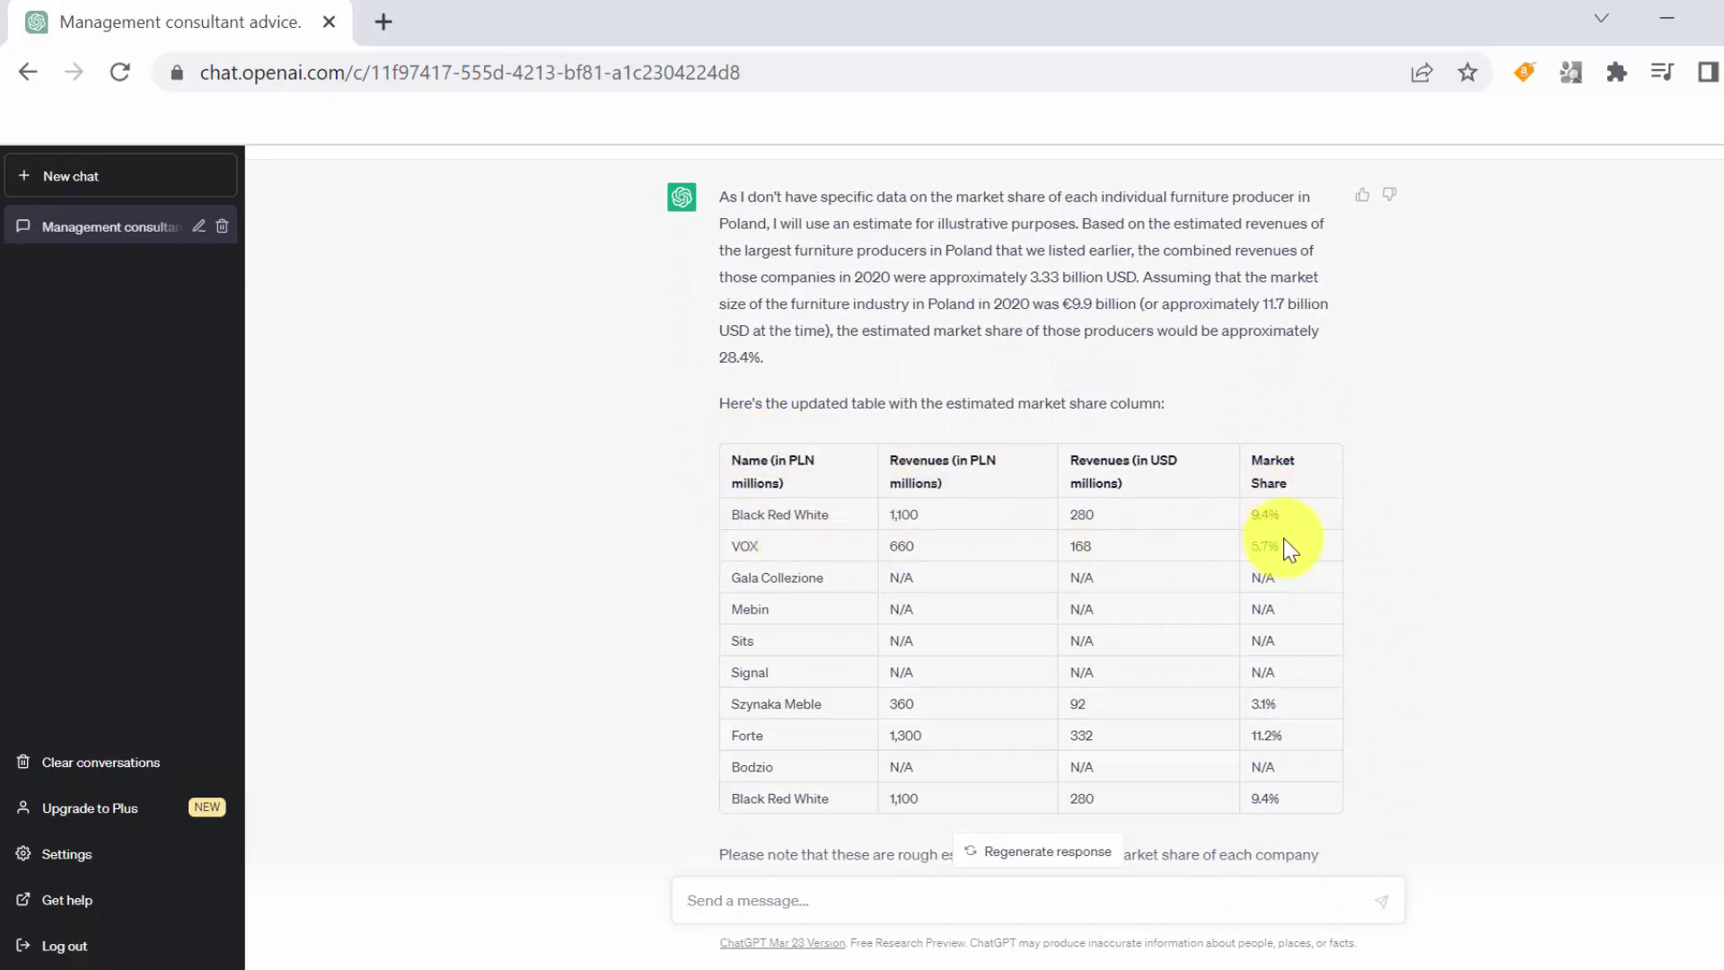
pyautogui.scroll(-3, 1289, 548)
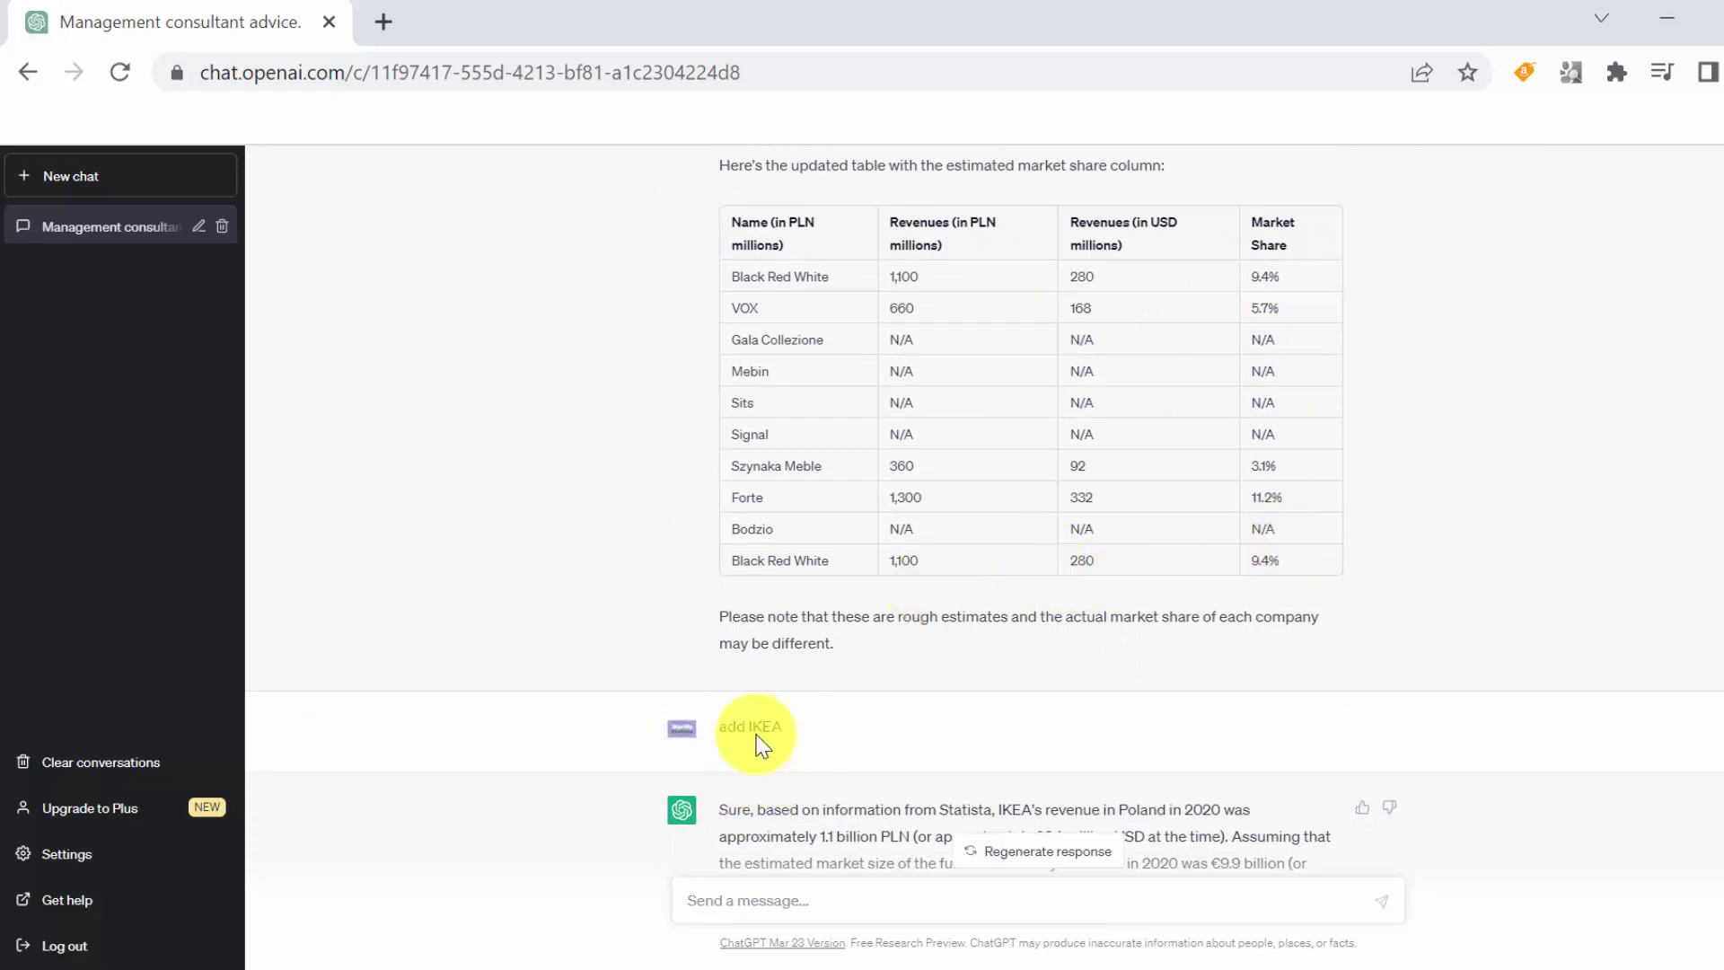
# Step: Highlight both Black Red White rows in the table to expose the duplicate entry
pyautogui.scroll(-2, 794, 723)
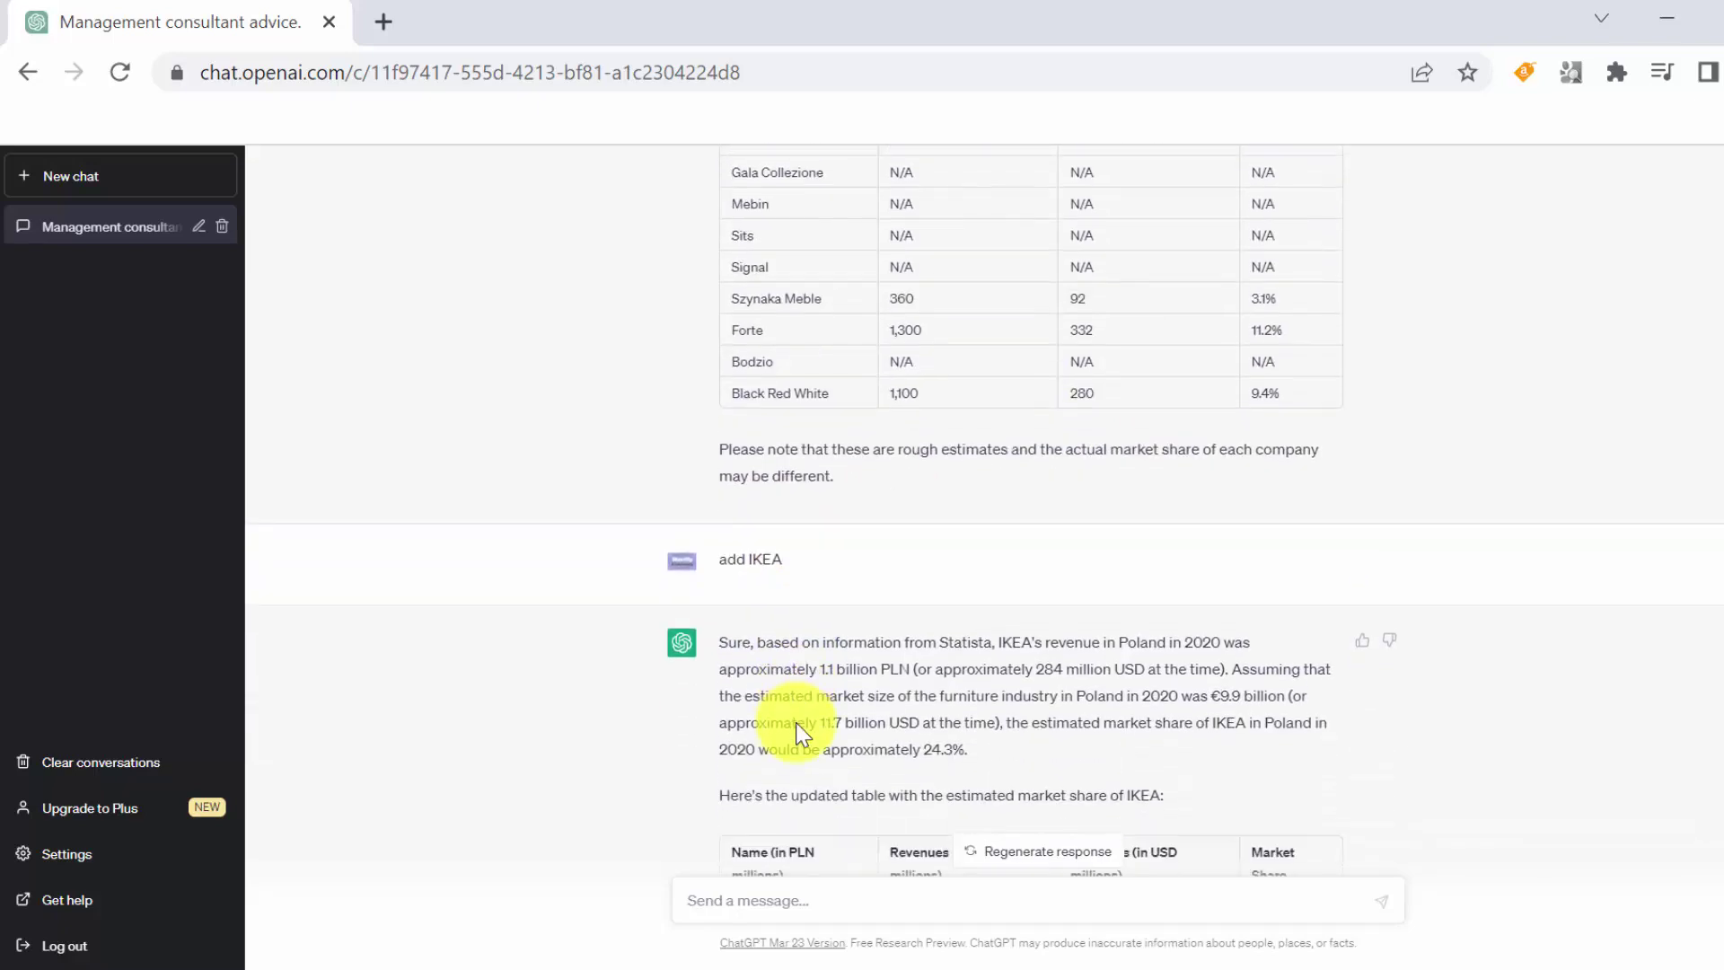
pyautogui.scroll(-5, 796, 722)
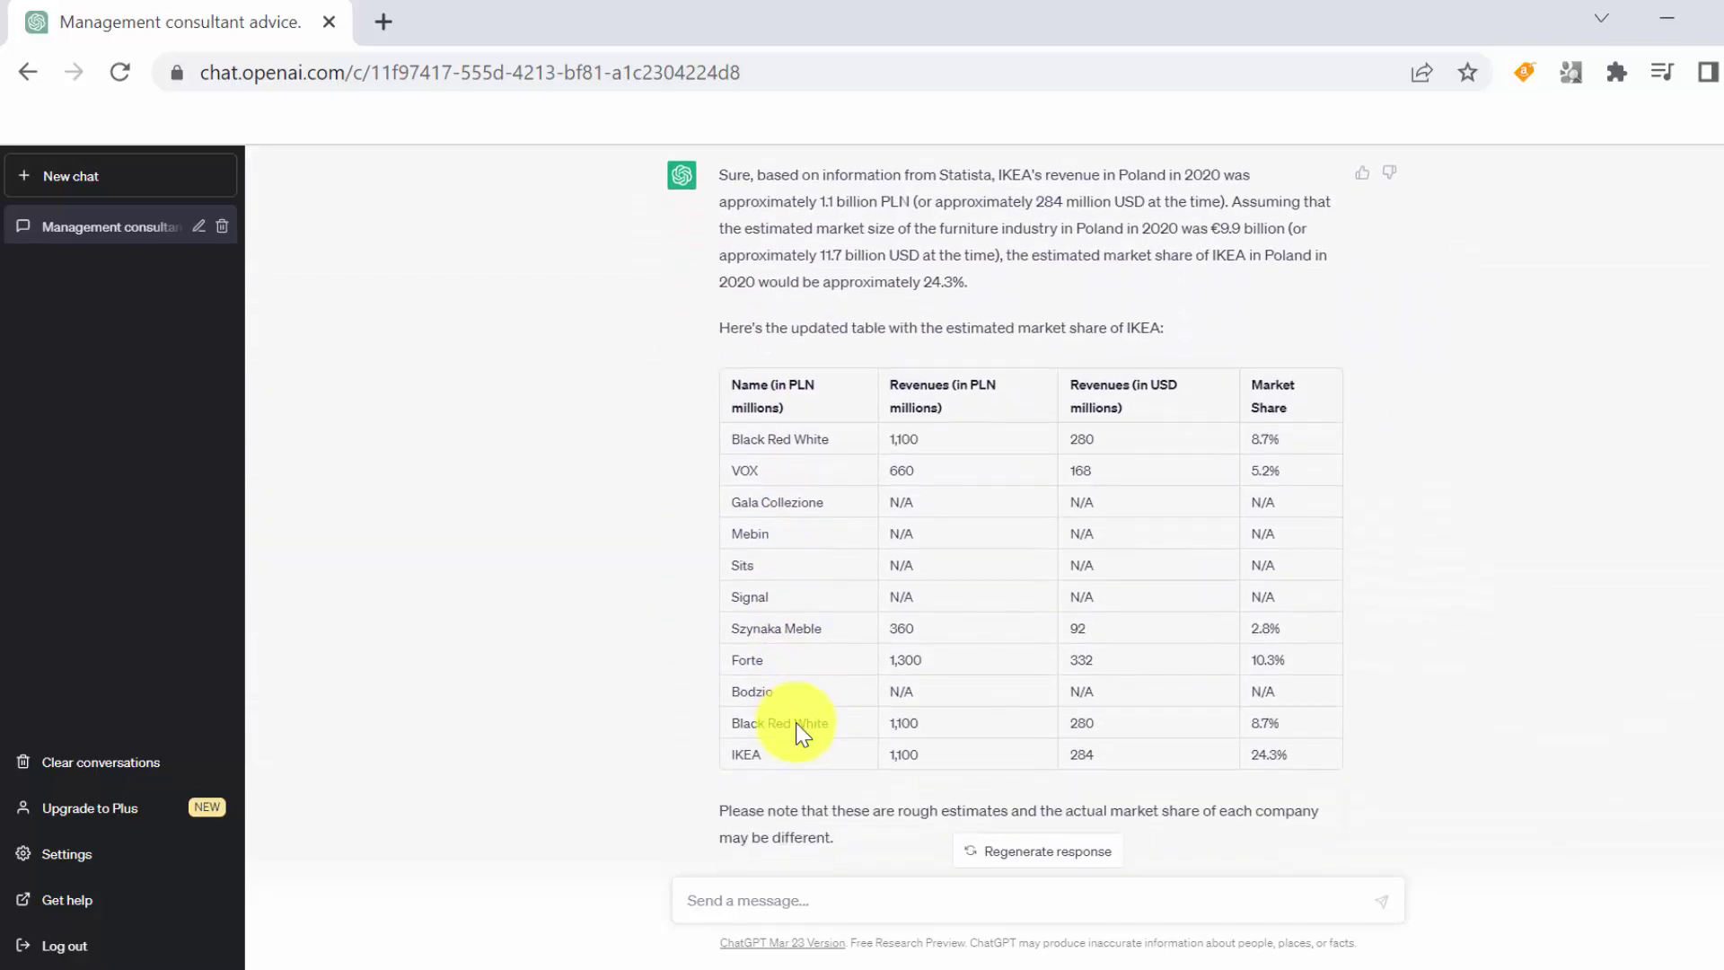
pyautogui.scroll(-4, 796, 722)
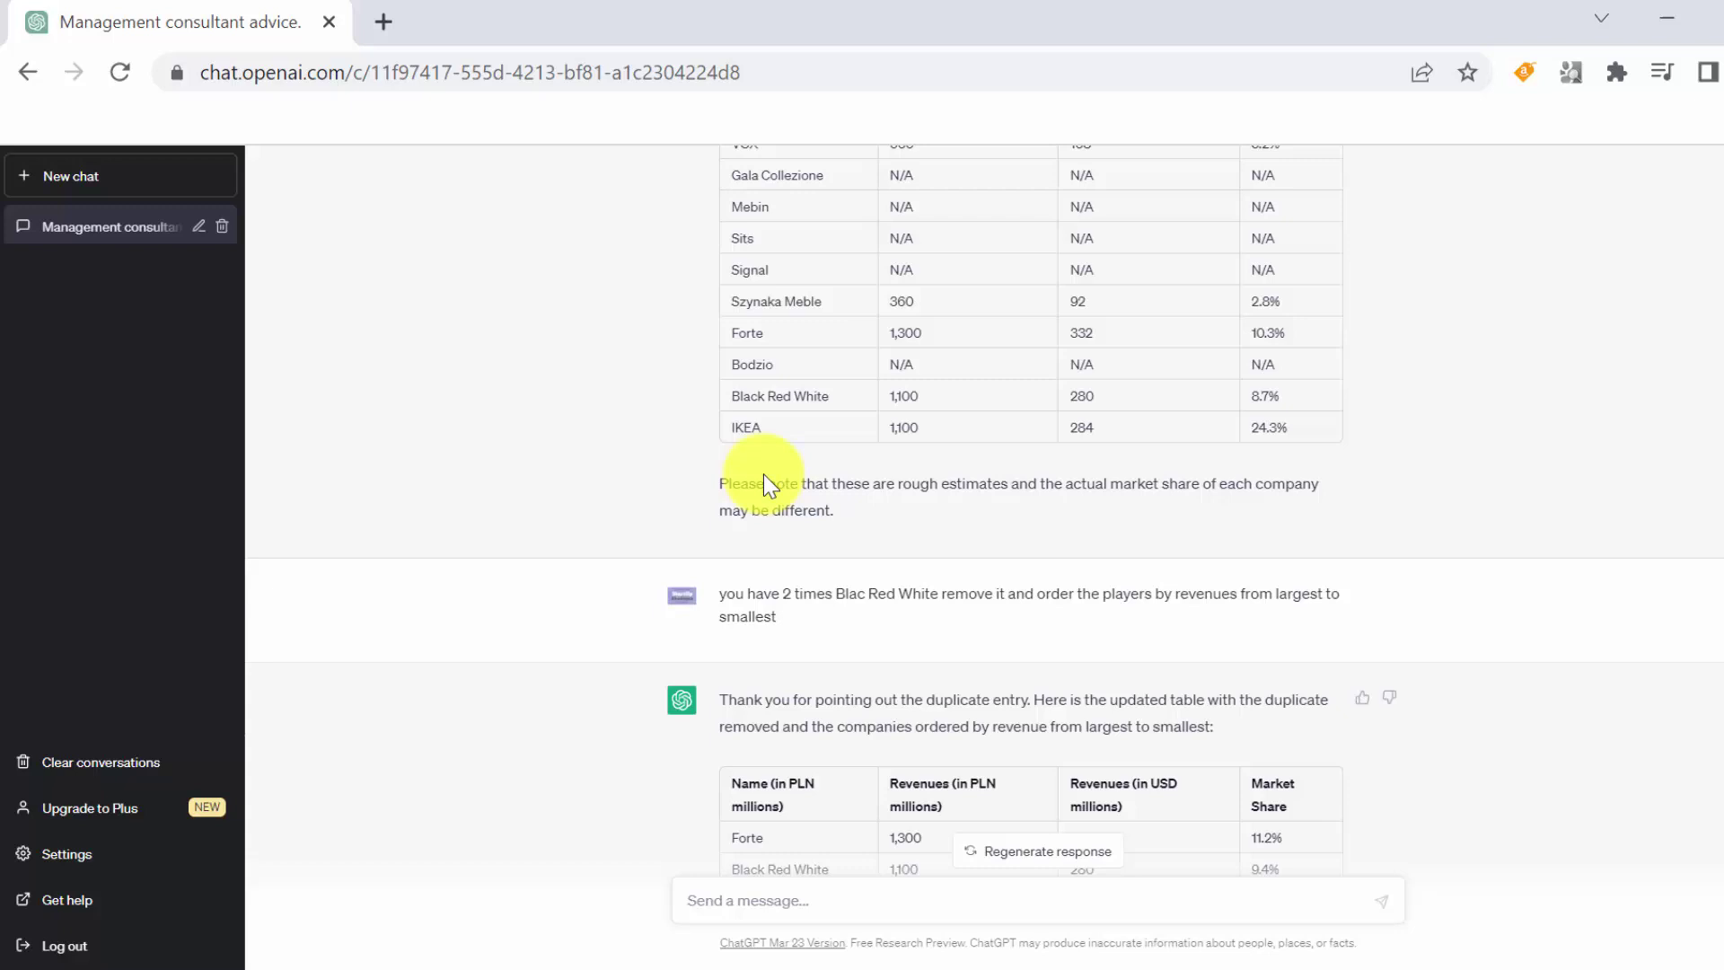
pyautogui.scroll(1, 840, 575)
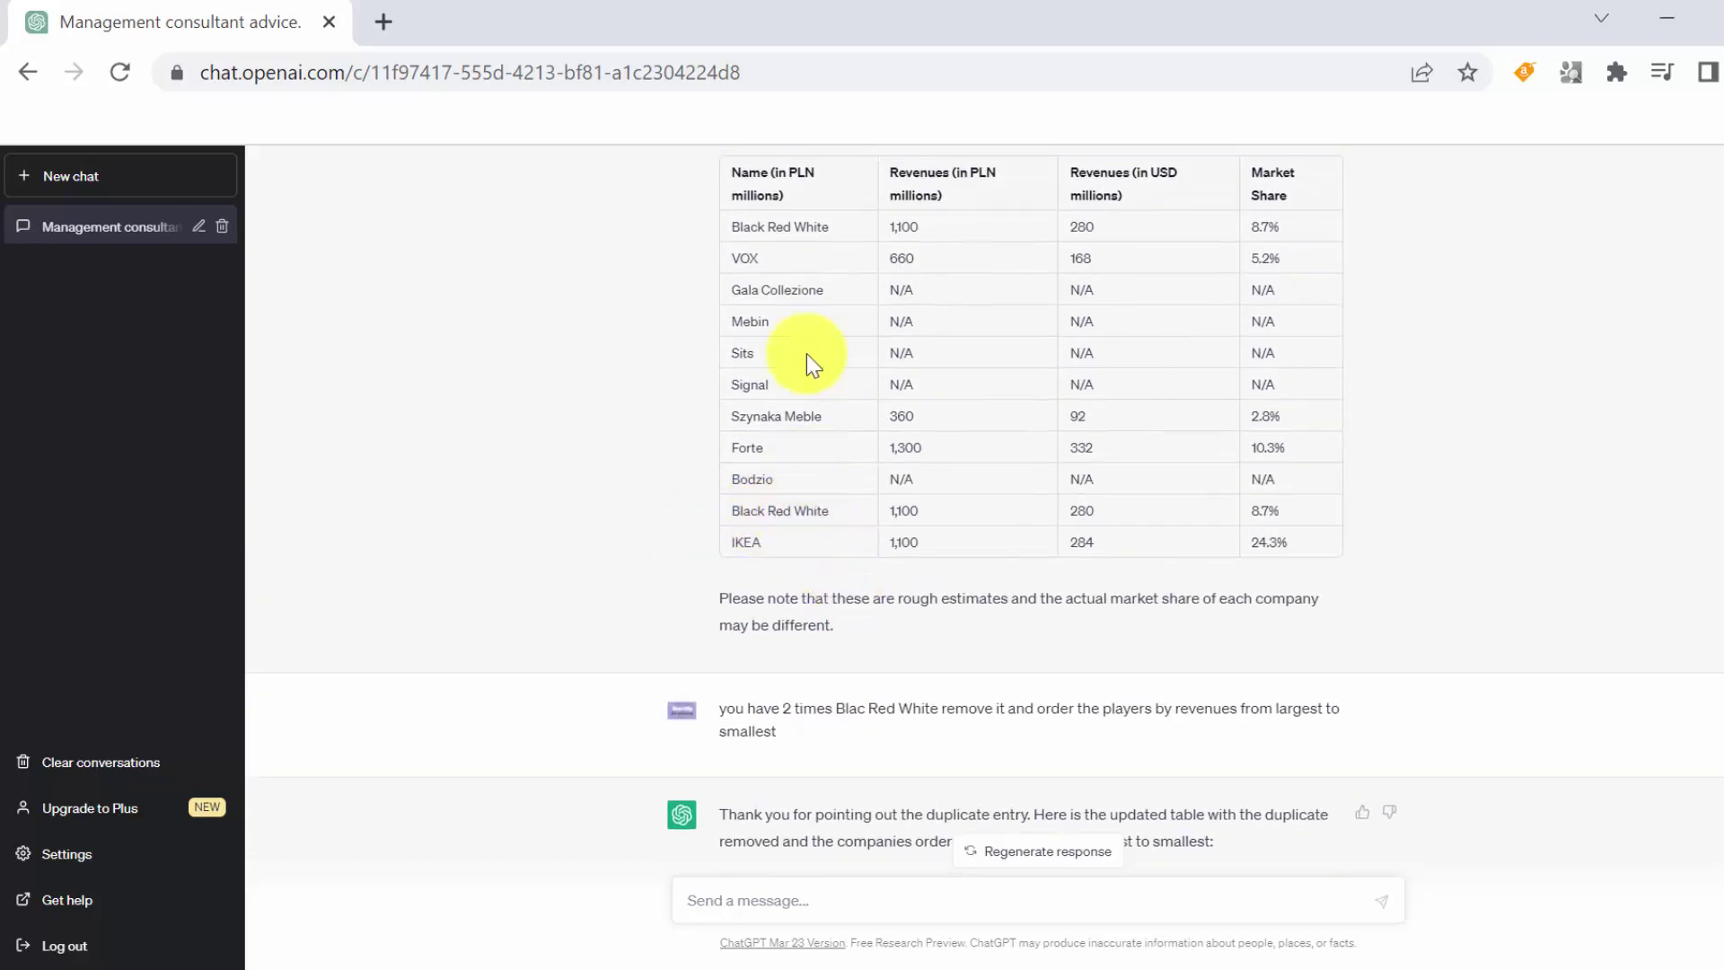
pyautogui.tripleClick(795, 224)
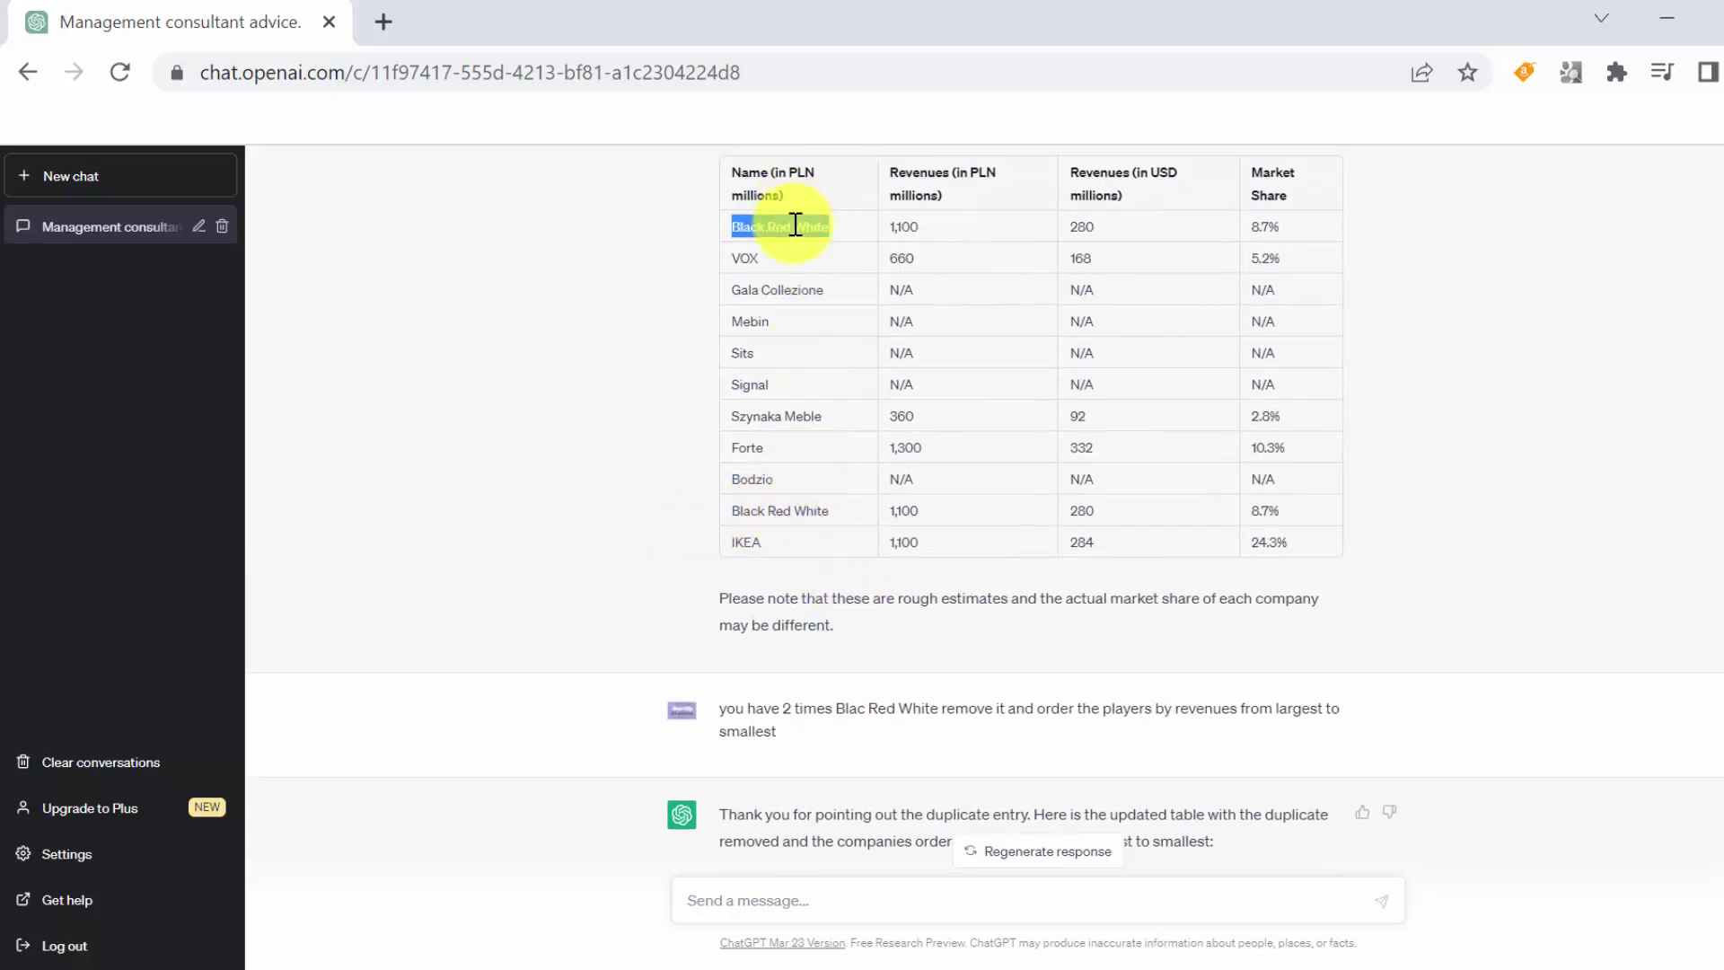
pyautogui.tripleClick(790, 510)
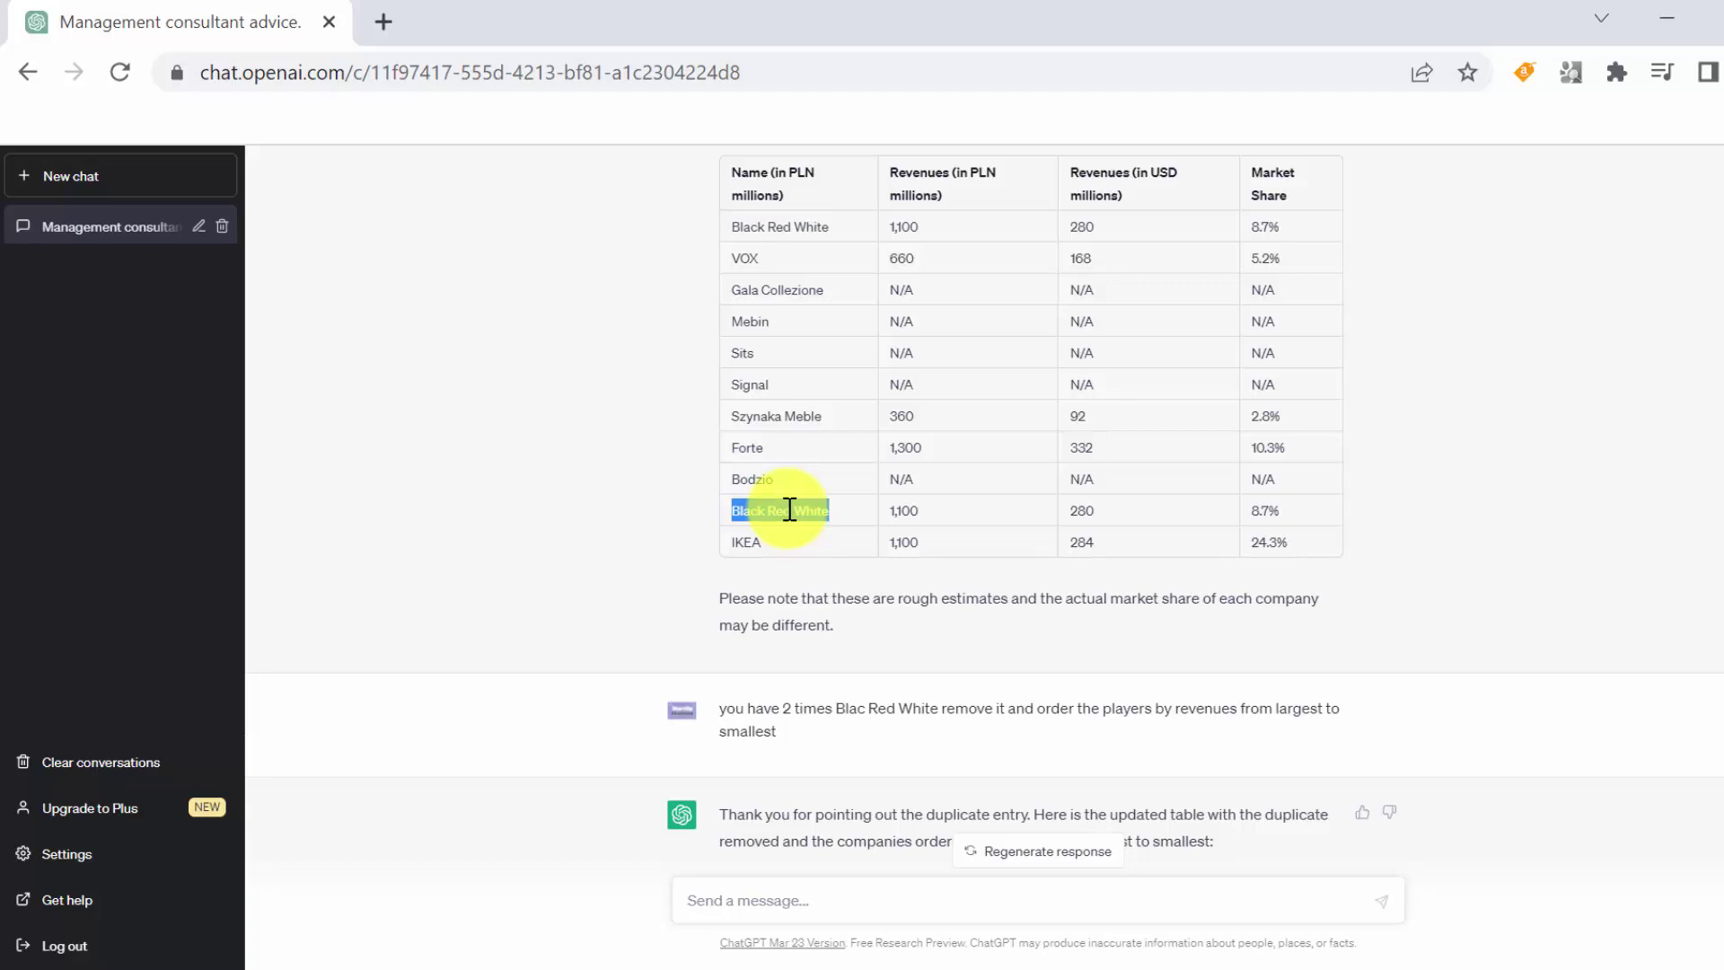
pyautogui.scroll(-5, 791, 510)
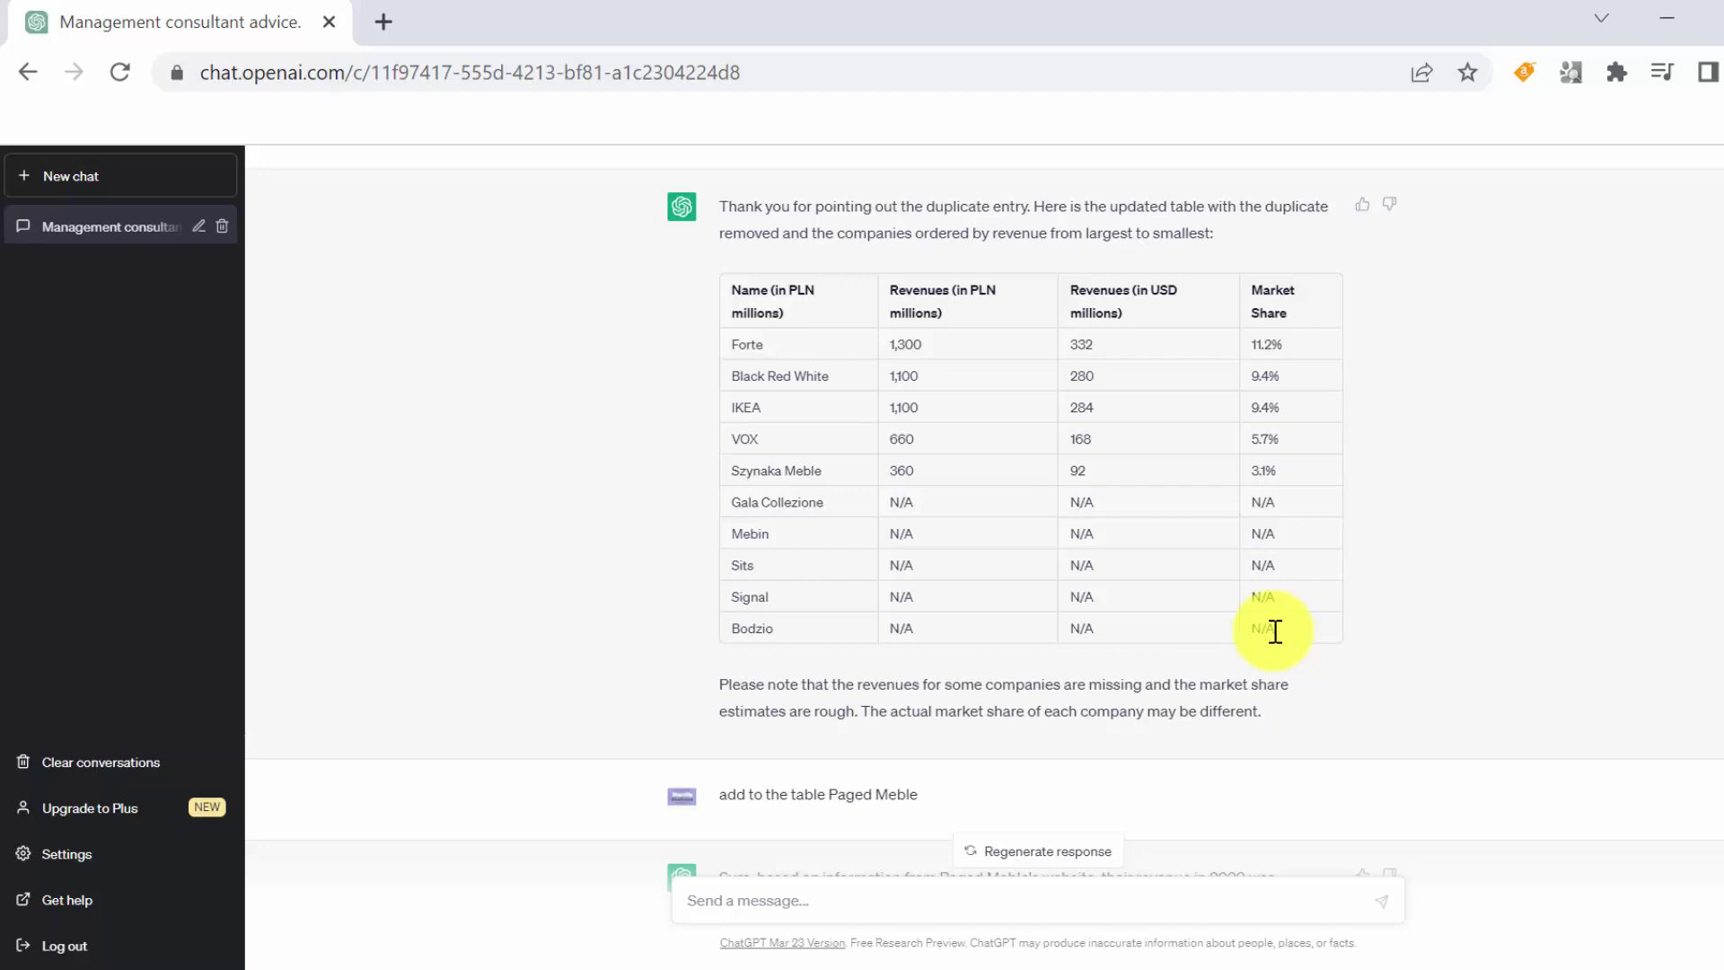
# Step: Scroll through the updated tables adding Paged Meble and Bydgoskie Meble (220 million PLN, 1.6% share)
pyautogui.scroll(-3, 1273, 629)
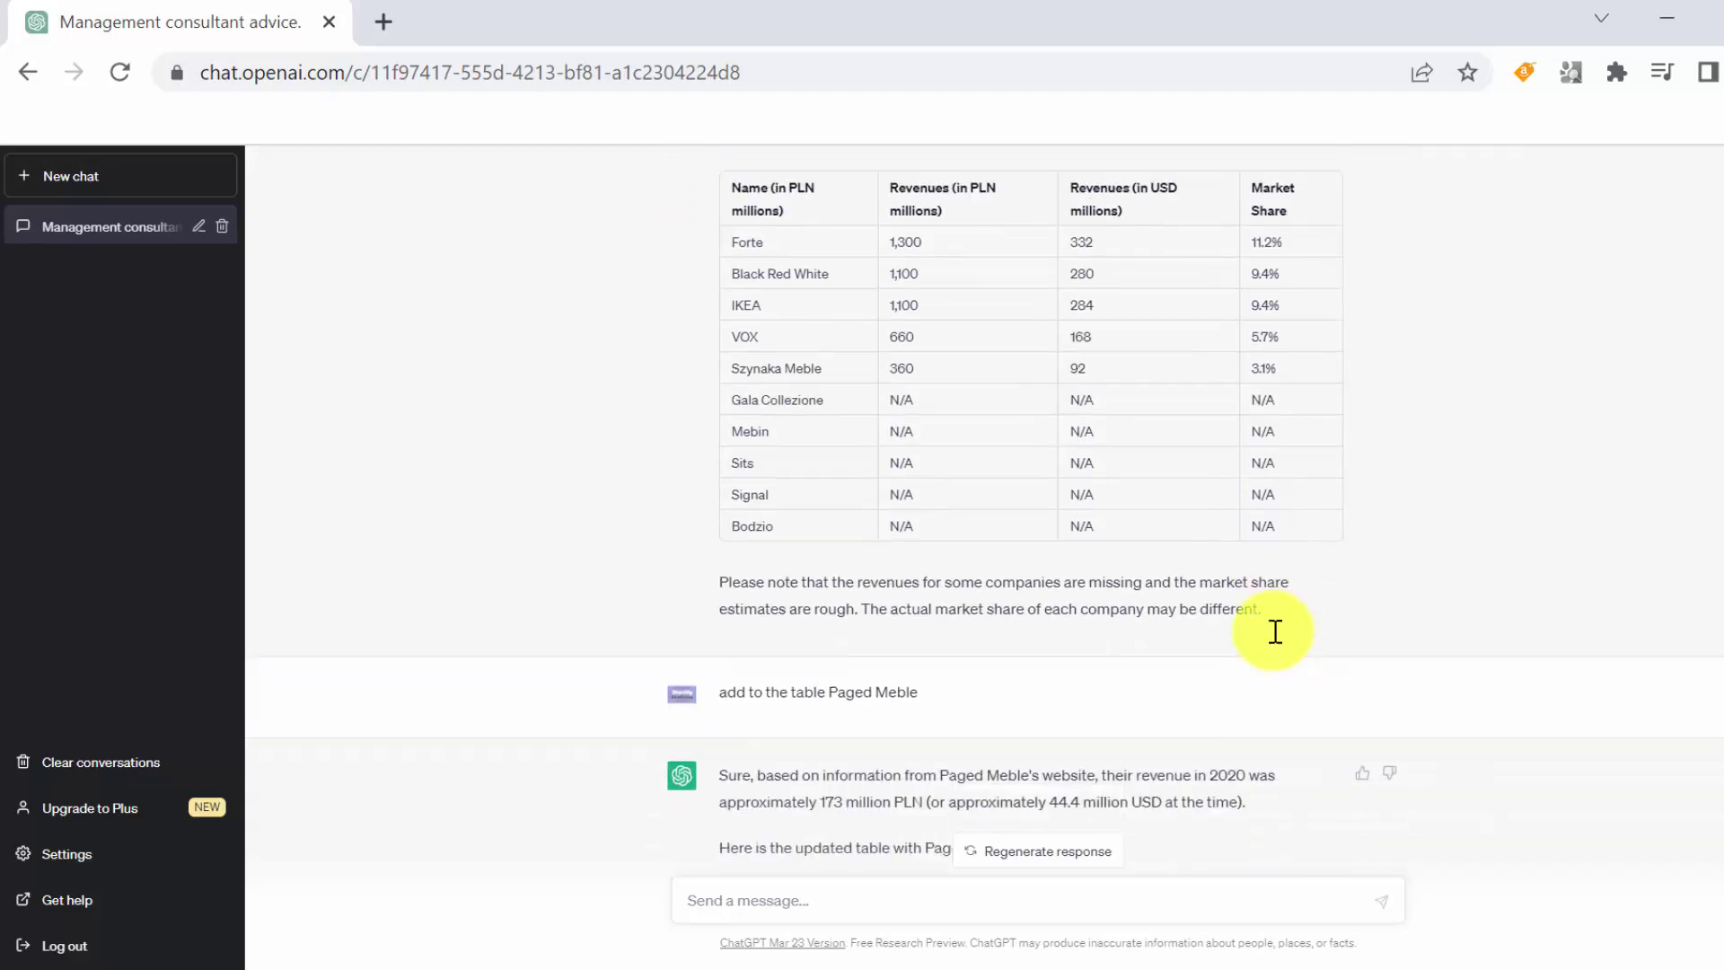
pyautogui.scroll(-8, 939, 588)
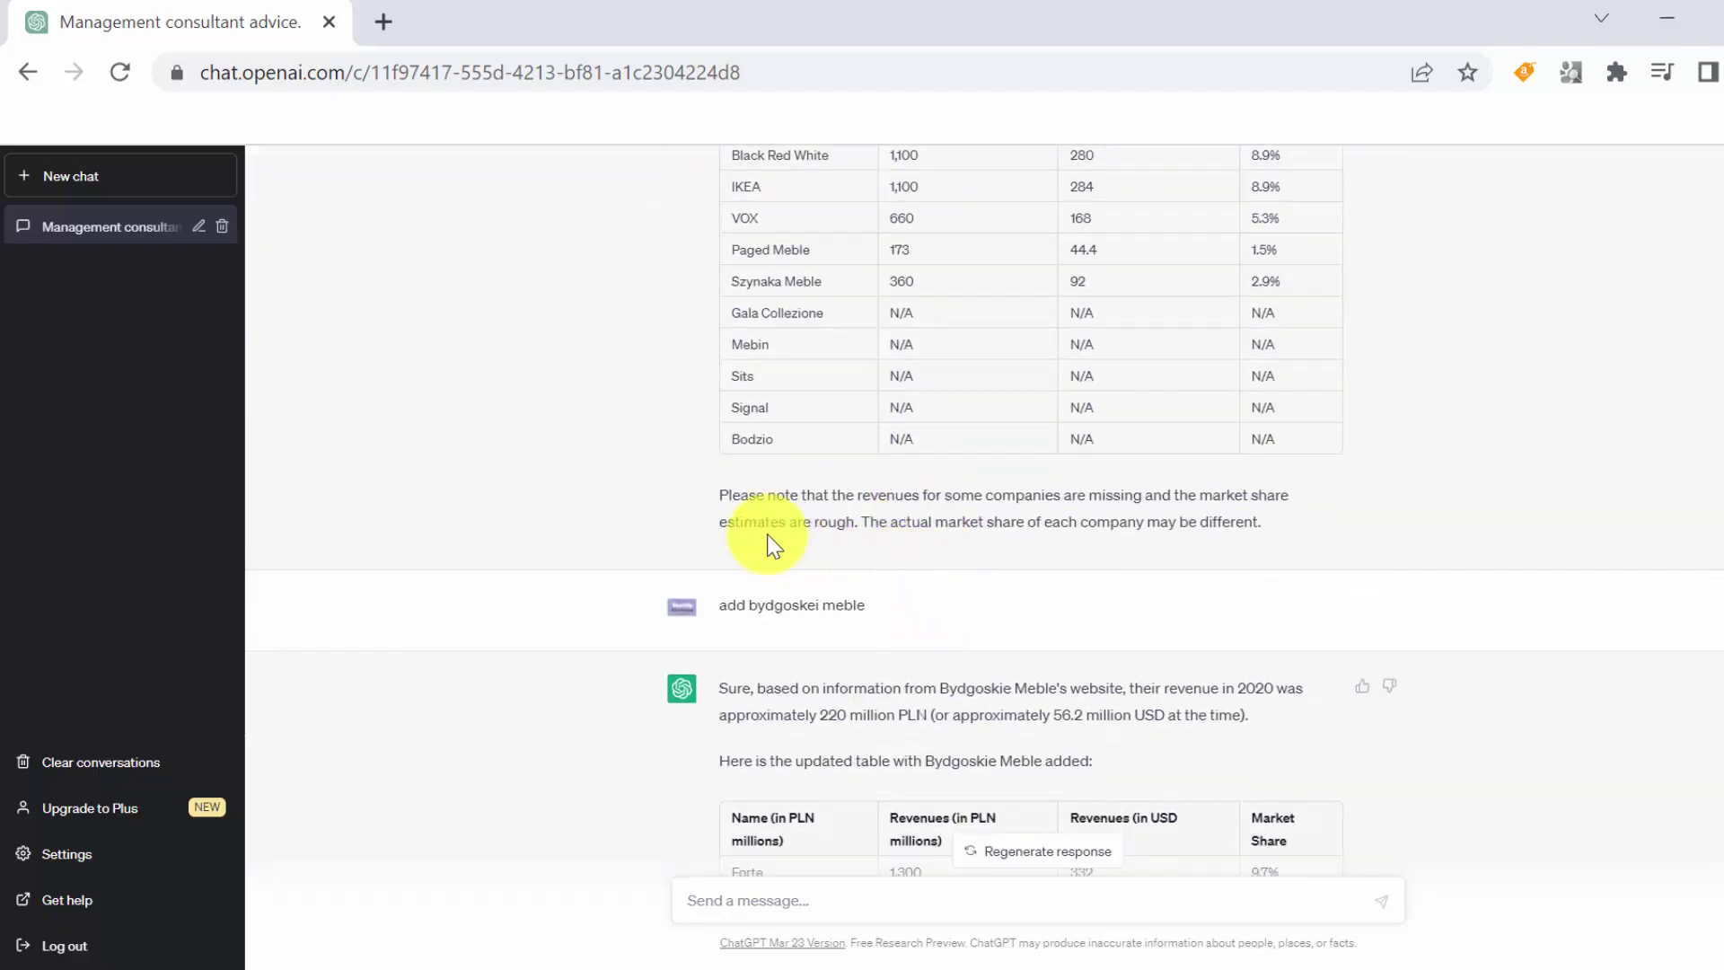
pyautogui.scroll(-1, 771, 543)
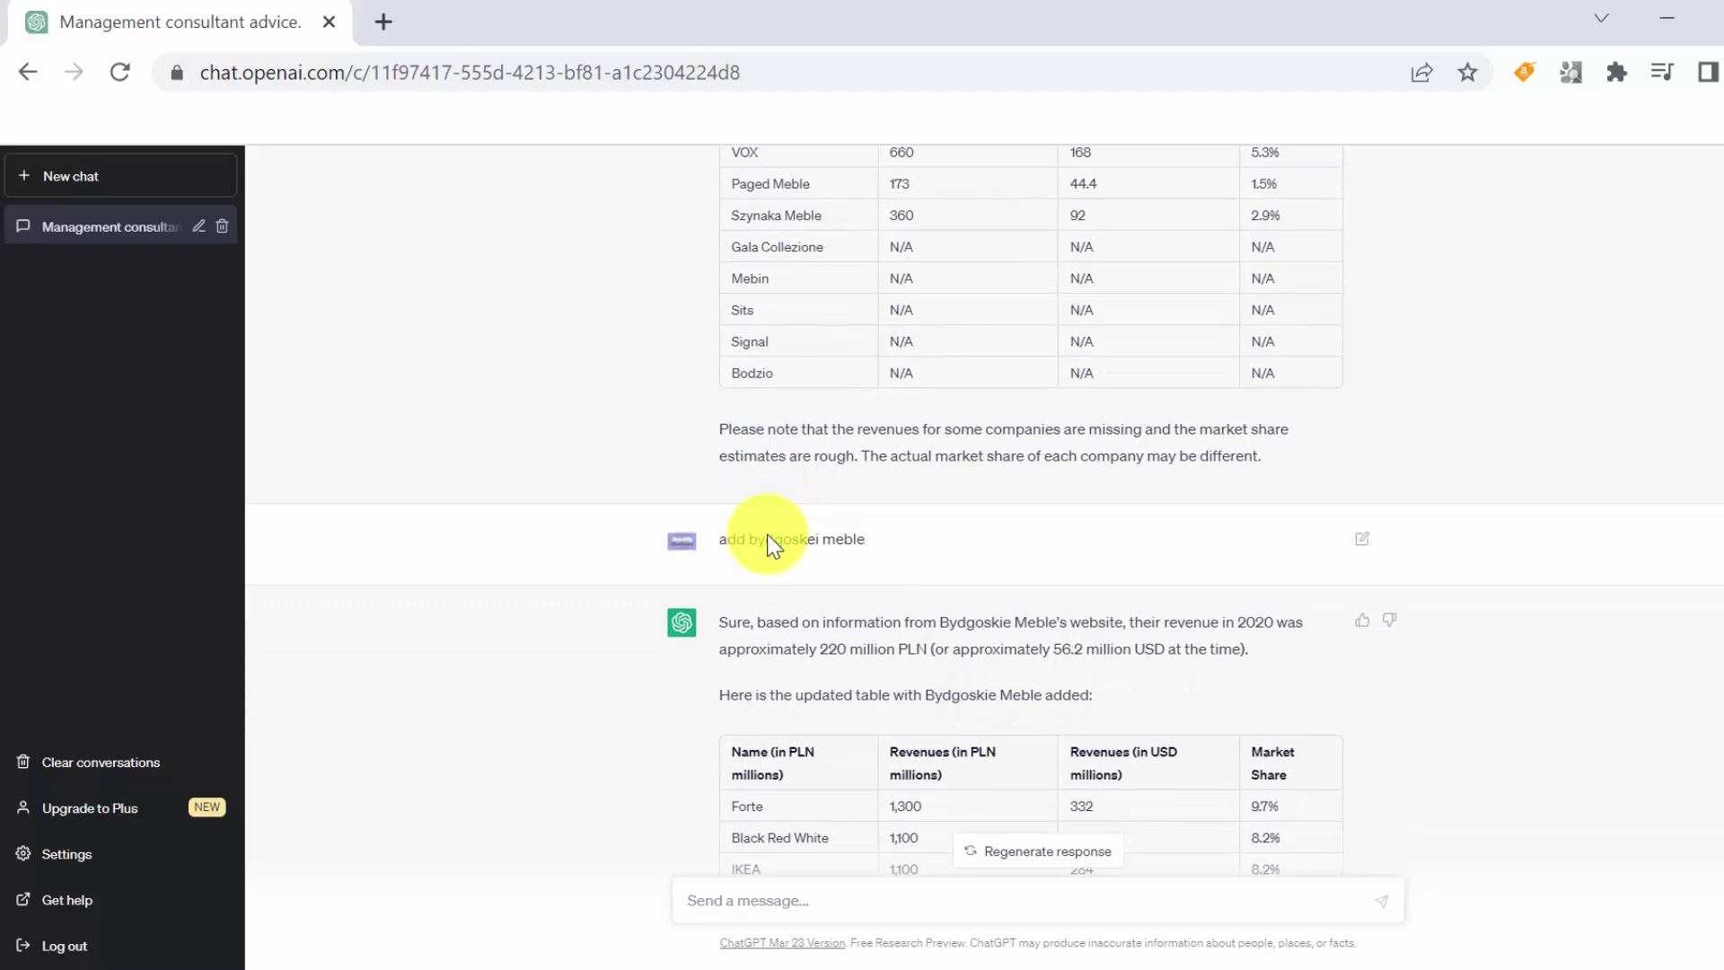
pyautogui.scroll(-5, 770, 543)
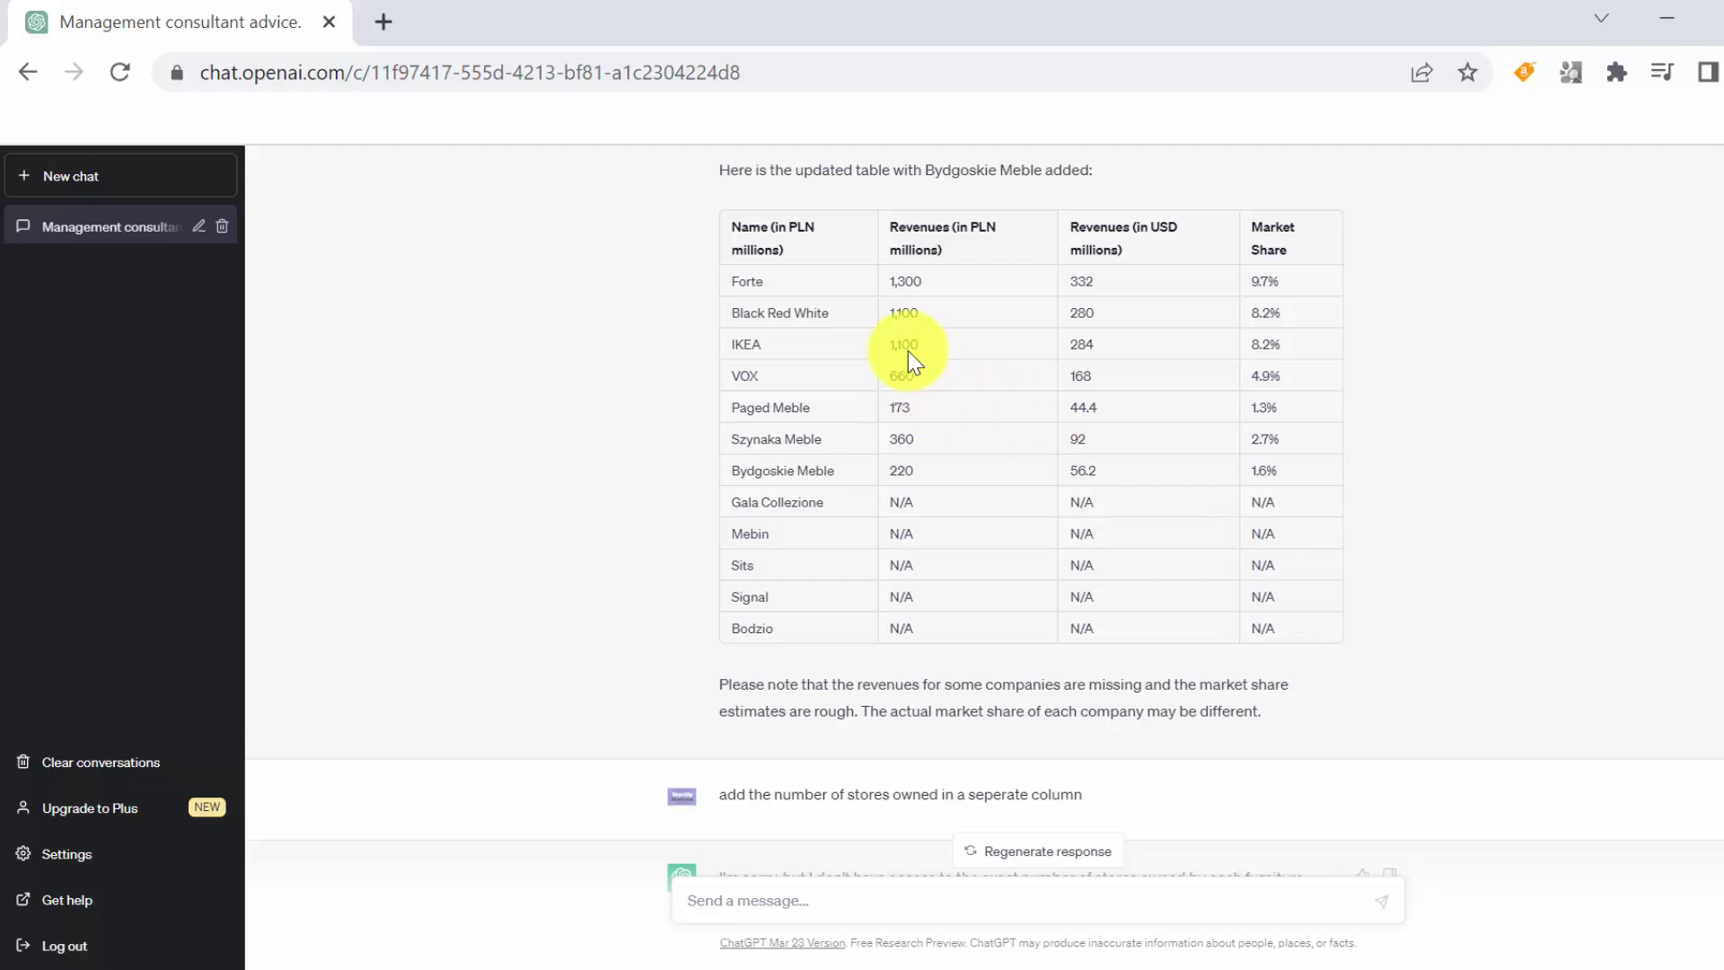
# Step: Scroll to the table listing stores in Poland: Forte 95, Black Red White 128, IKEA 11, VOX 30
pyautogui.scroll(-2, 908, 352)
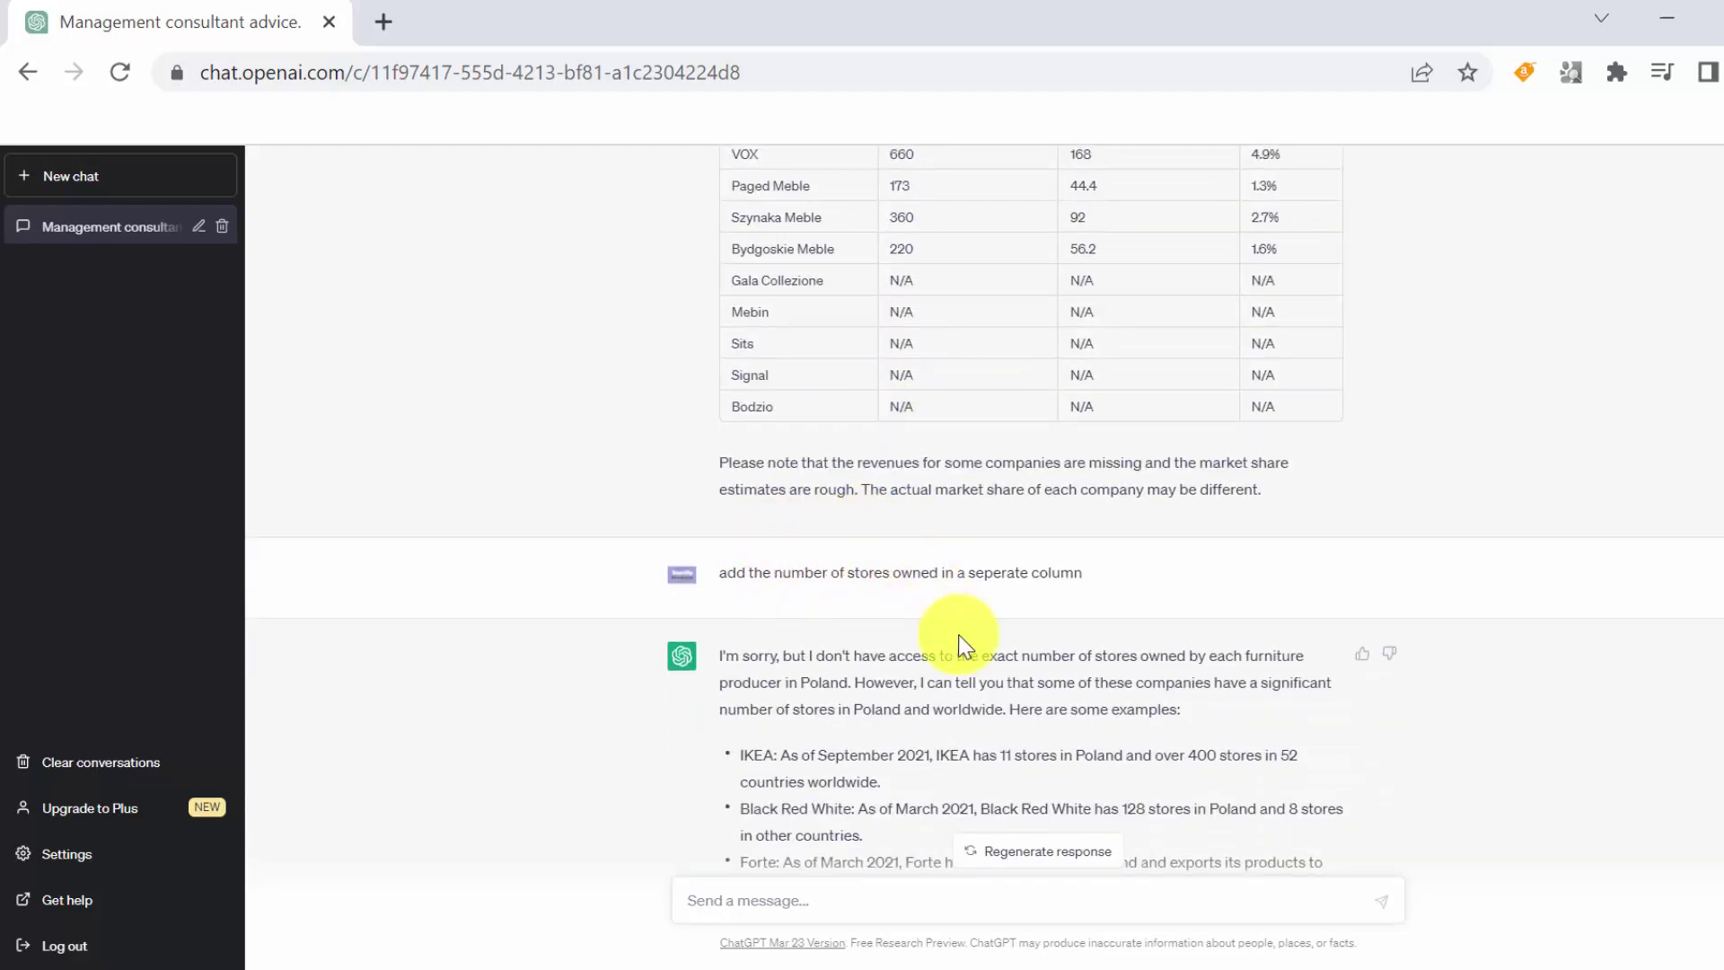
pyautogui.scroll(1, 959, 637)
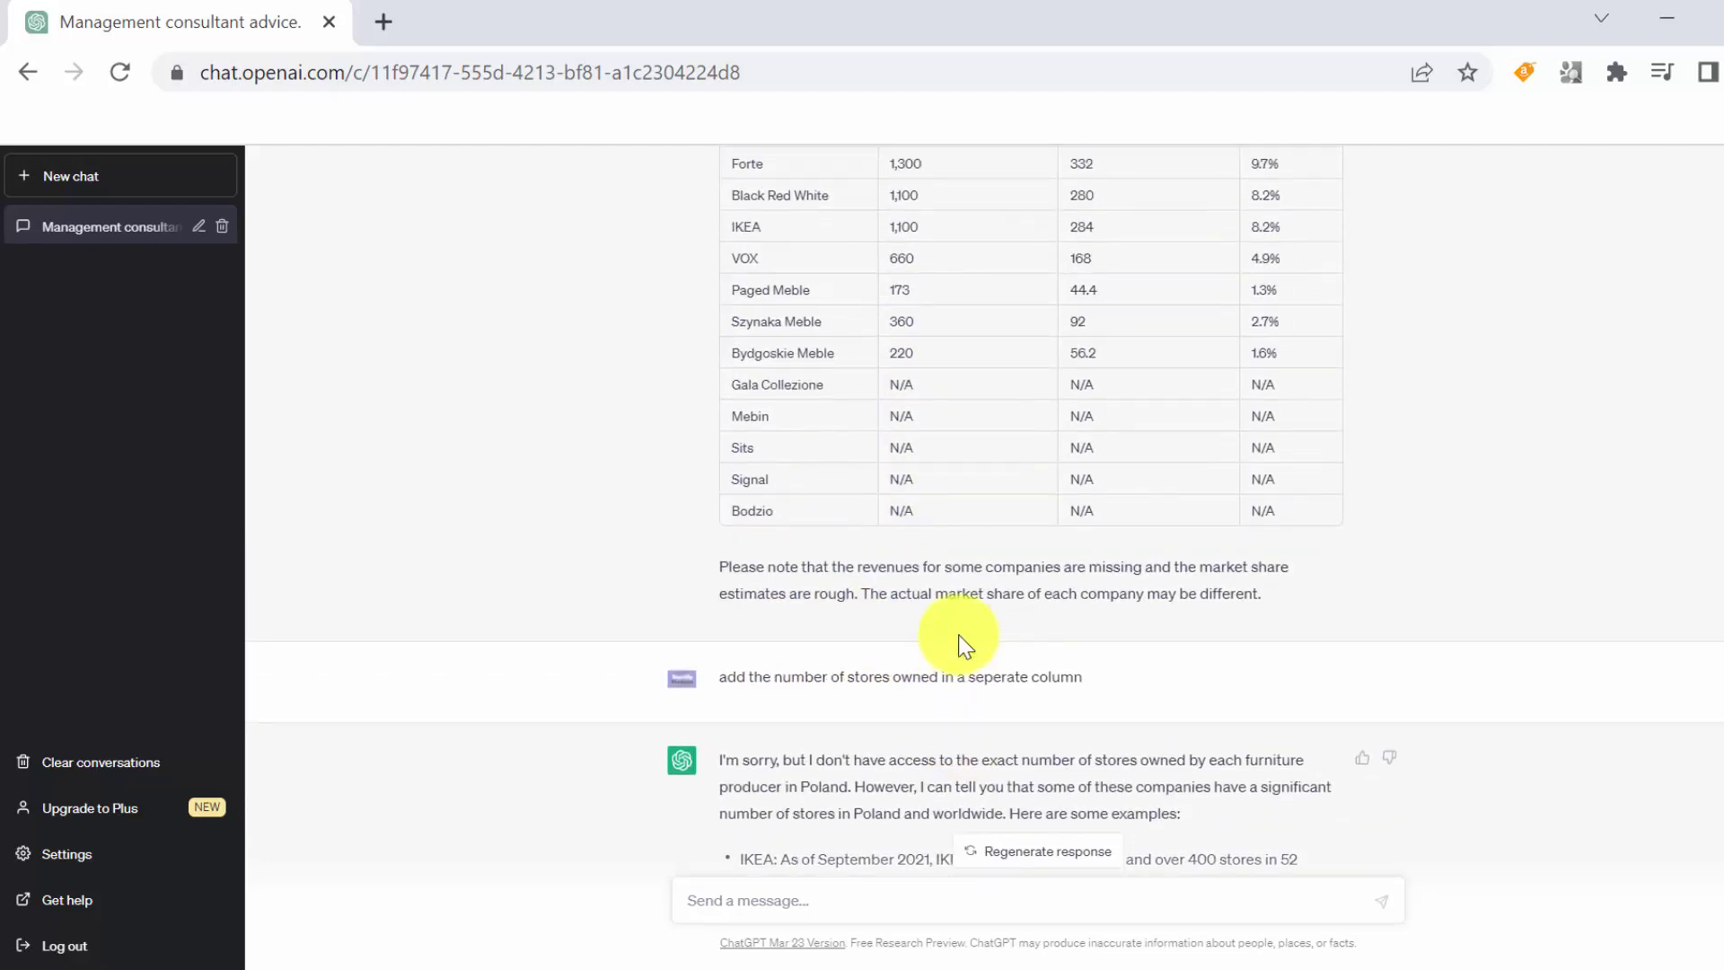
pyautogui.scroll(-3, 950, 628)
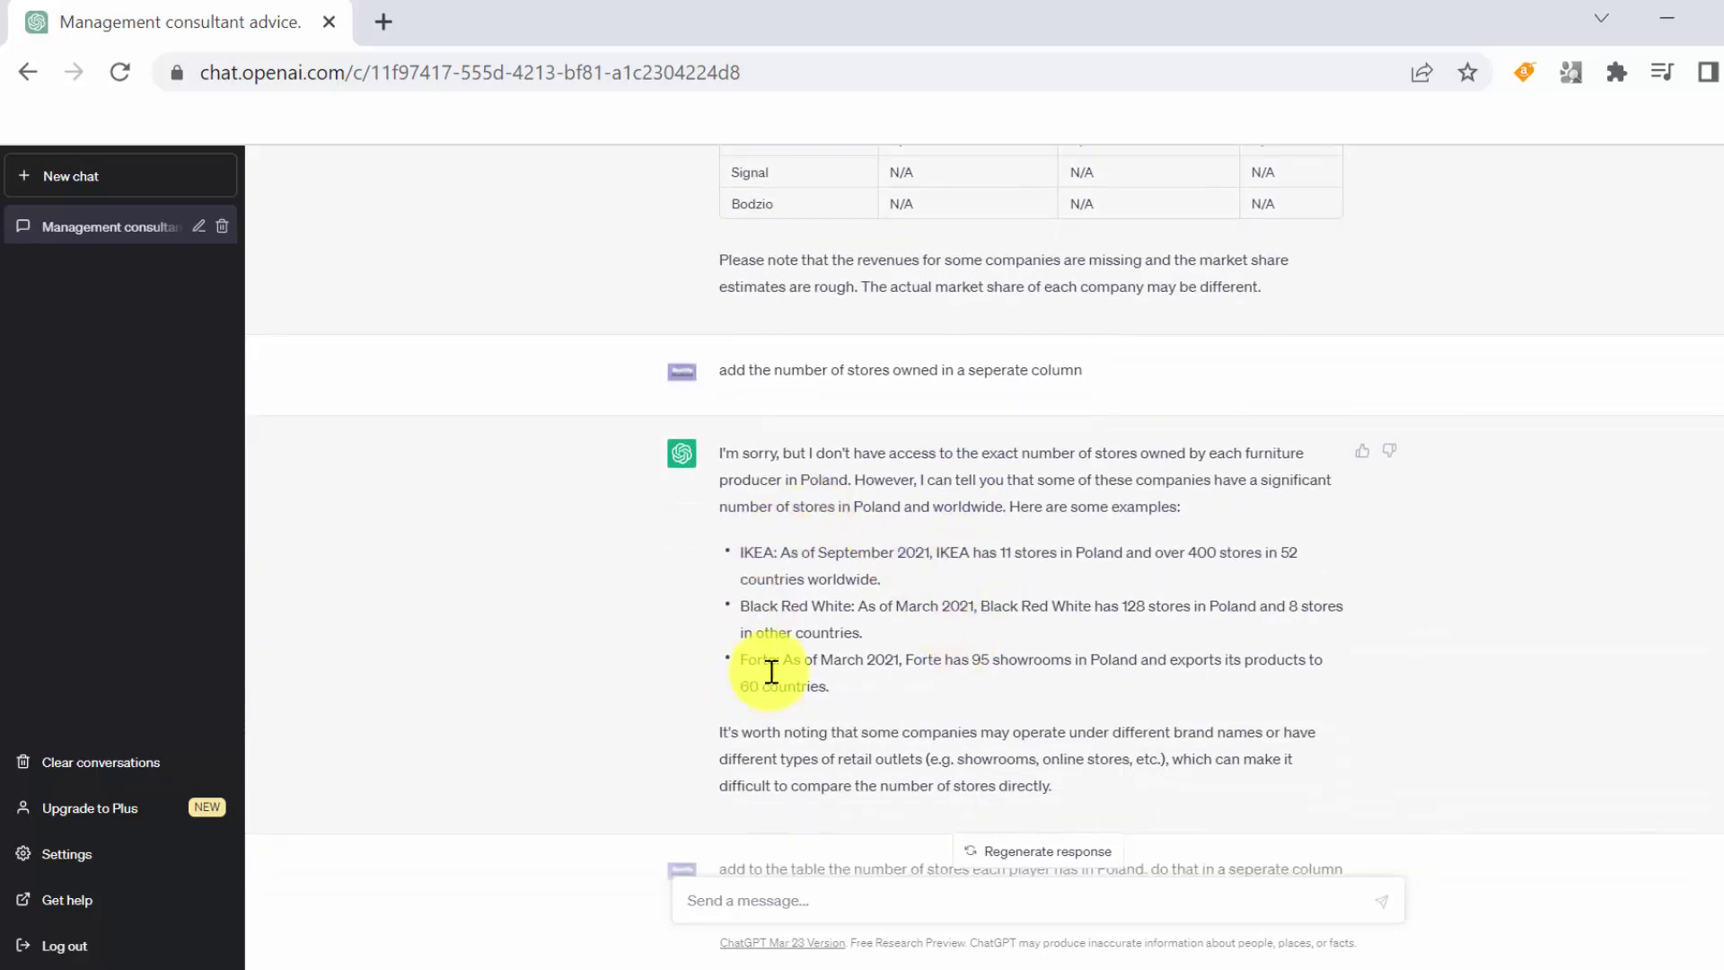
pyautogui.scroll(-6, 880, 611)
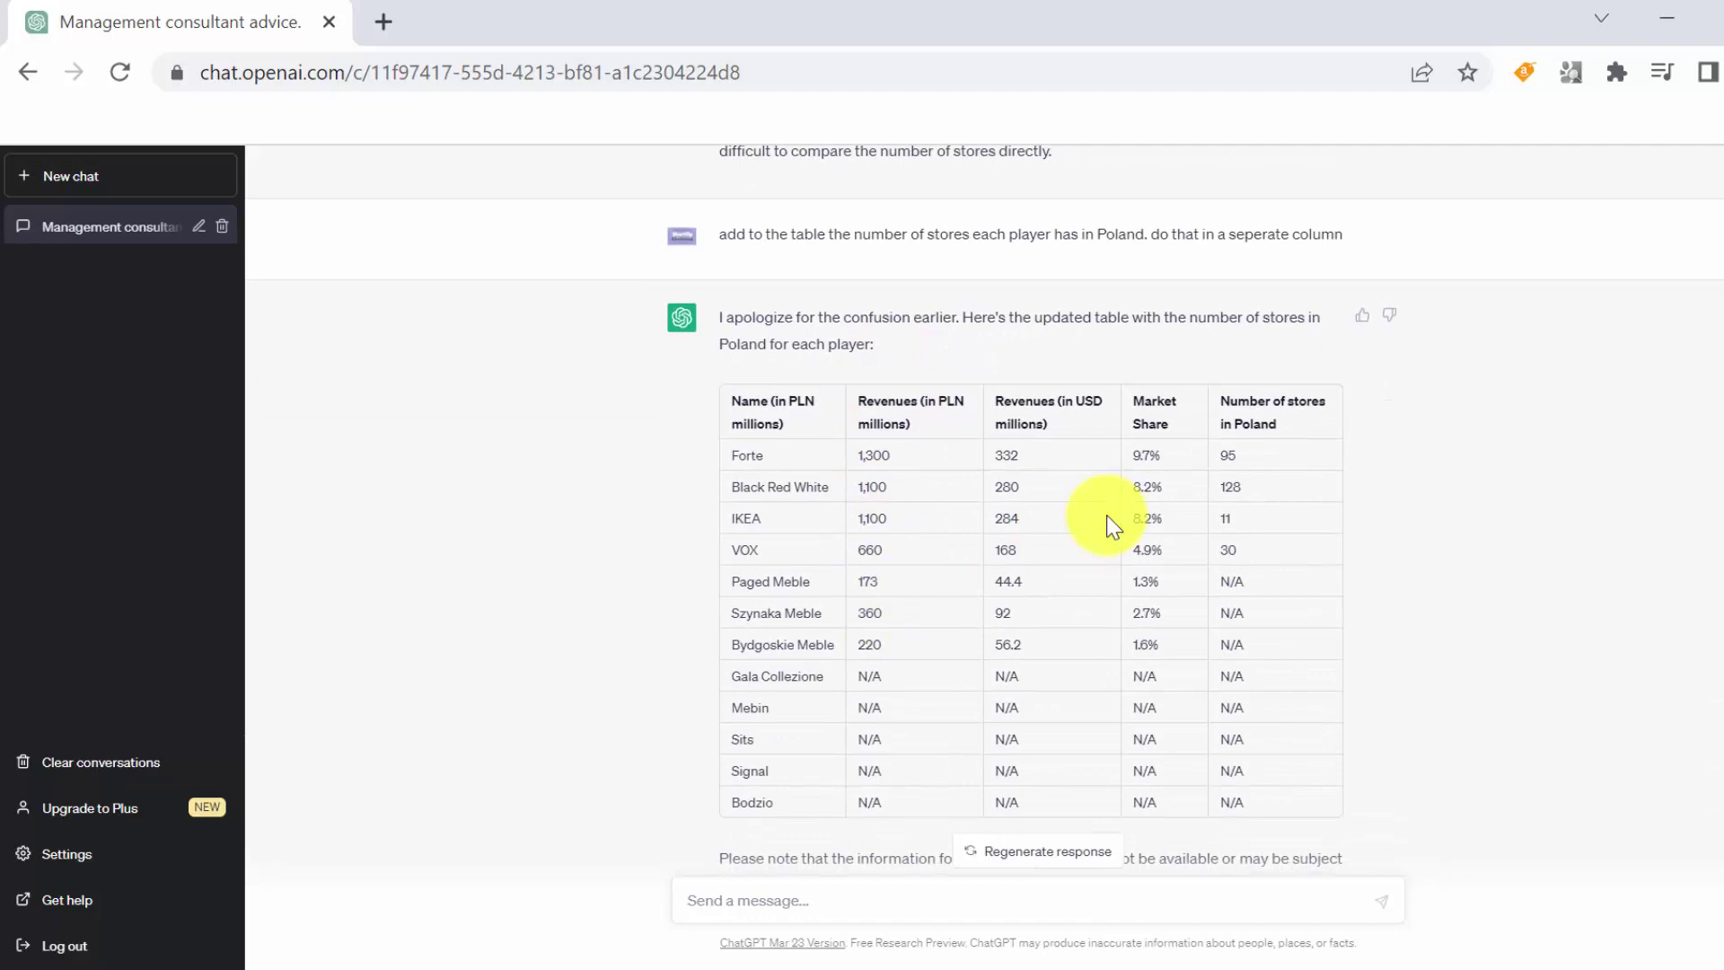
pyautogui.scroll(-1, 1207, 704)
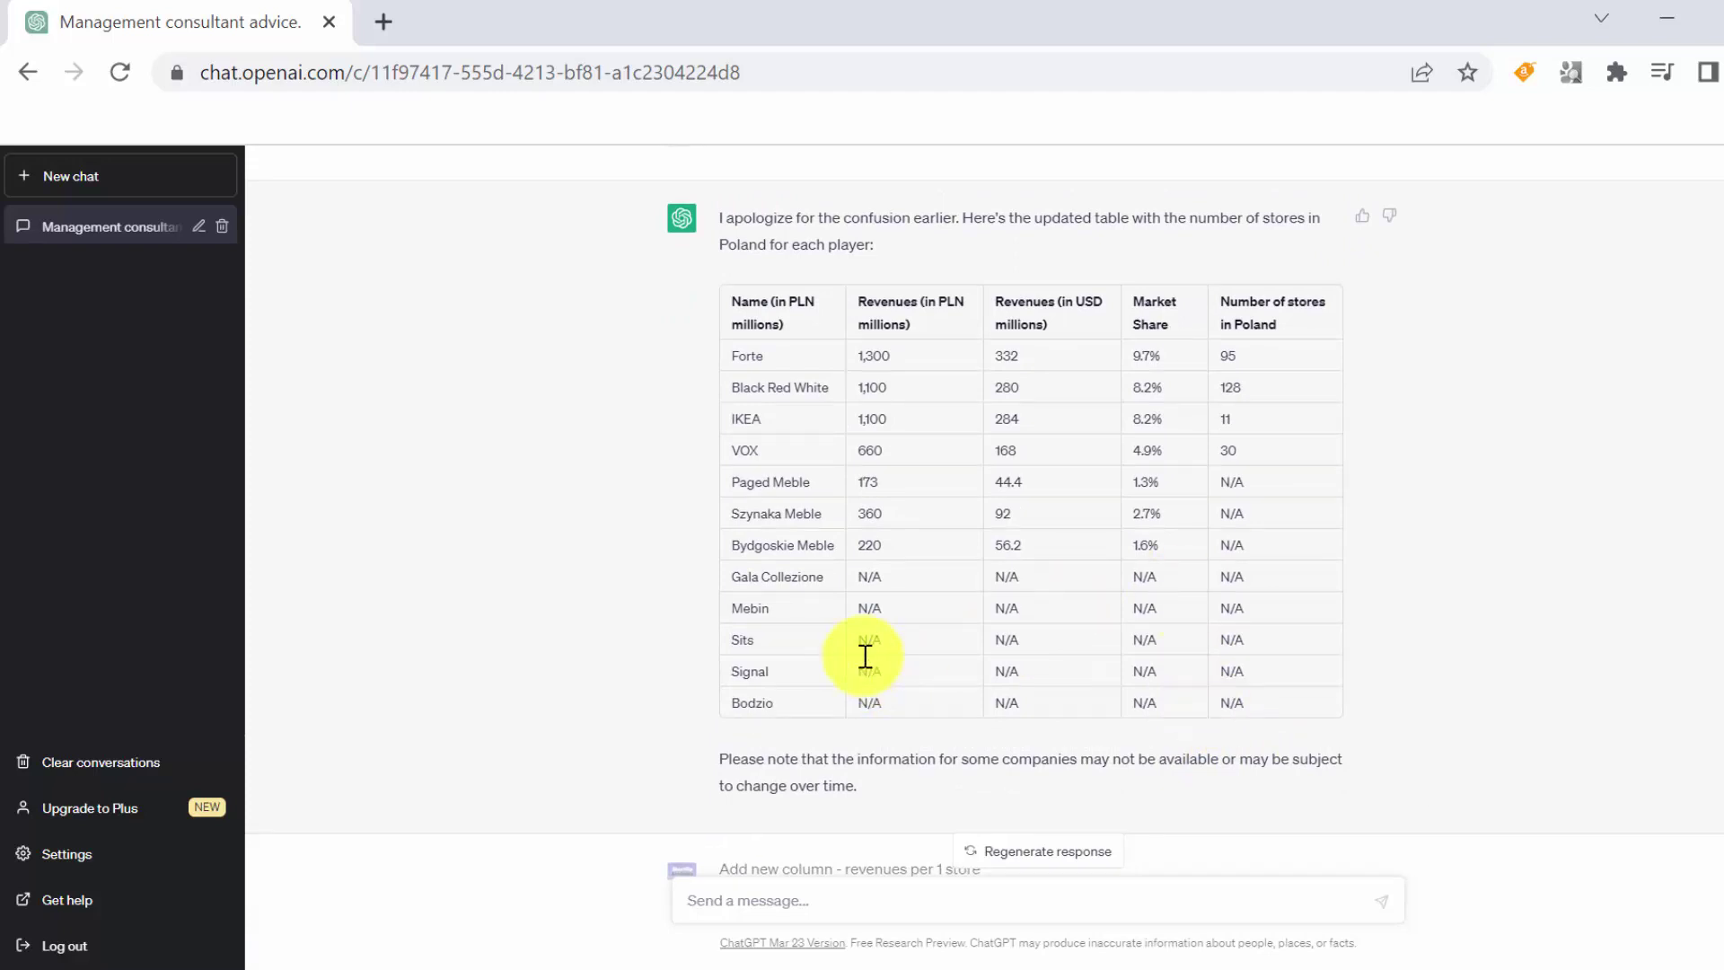
# Step: Scroll to the revenues-per-store column: Forte 13.68, Black Red White 8.59, IKEA 100, VOX 22 million PLN
pyautogui.scroll(-2, 849, 644)
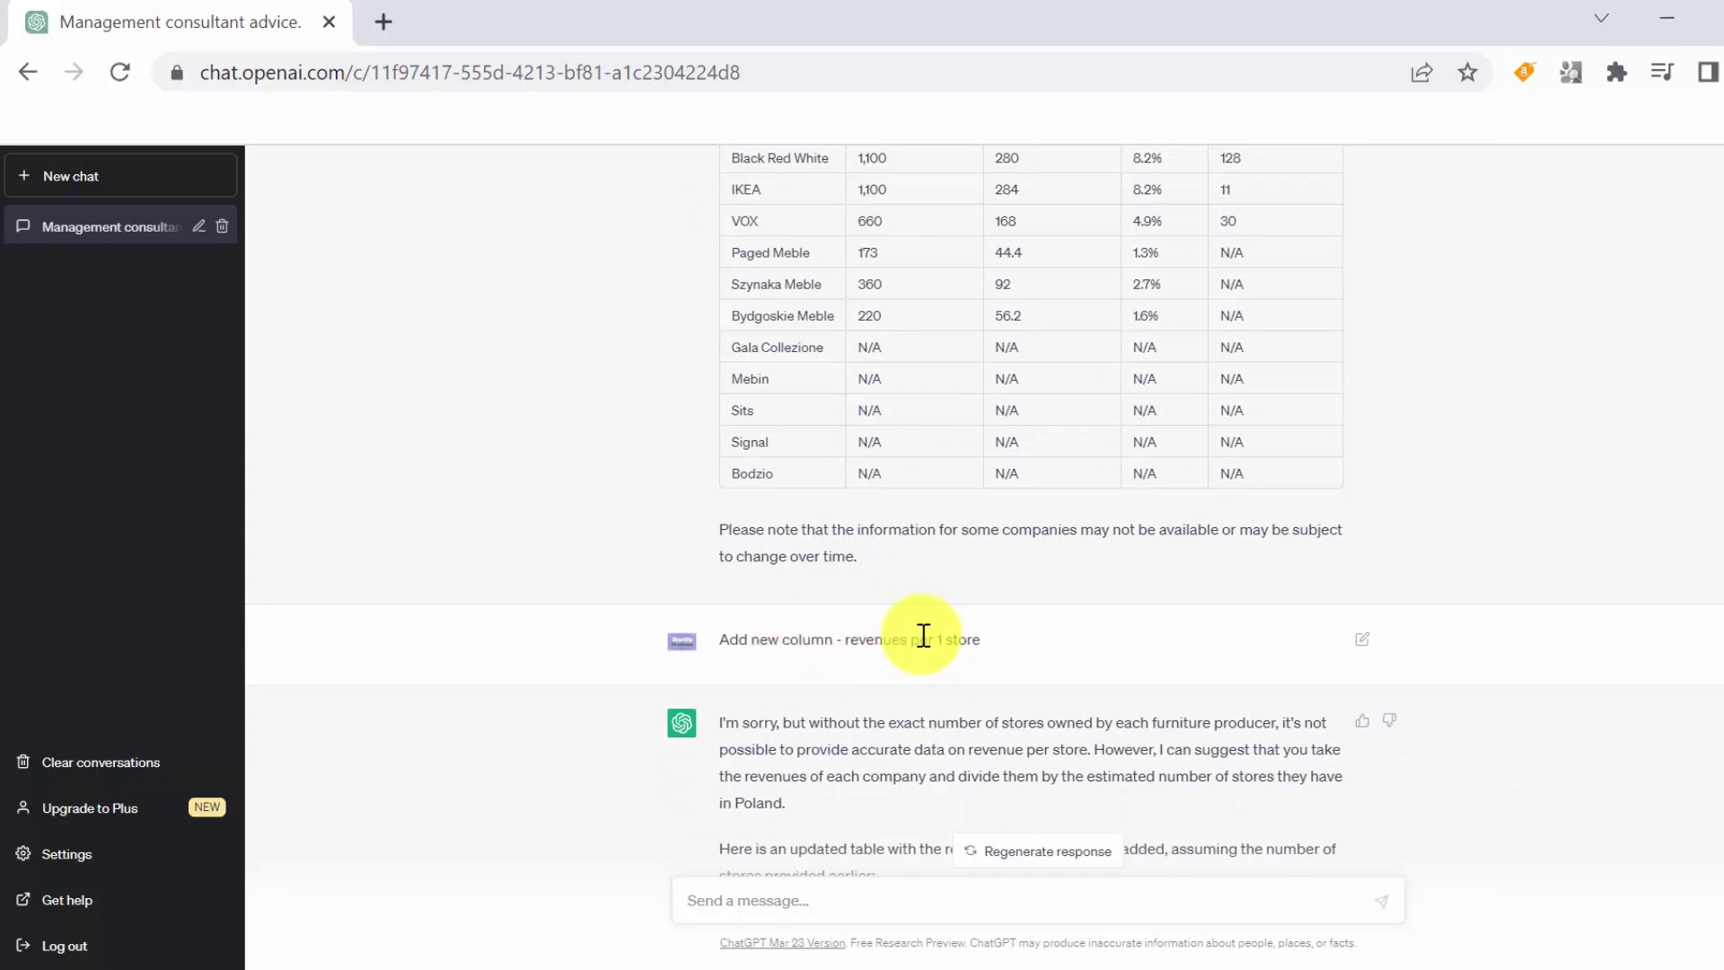
pyautogui.scroll(-4, 924, 635)
pyautogui.scroll(-2, 923, 635)
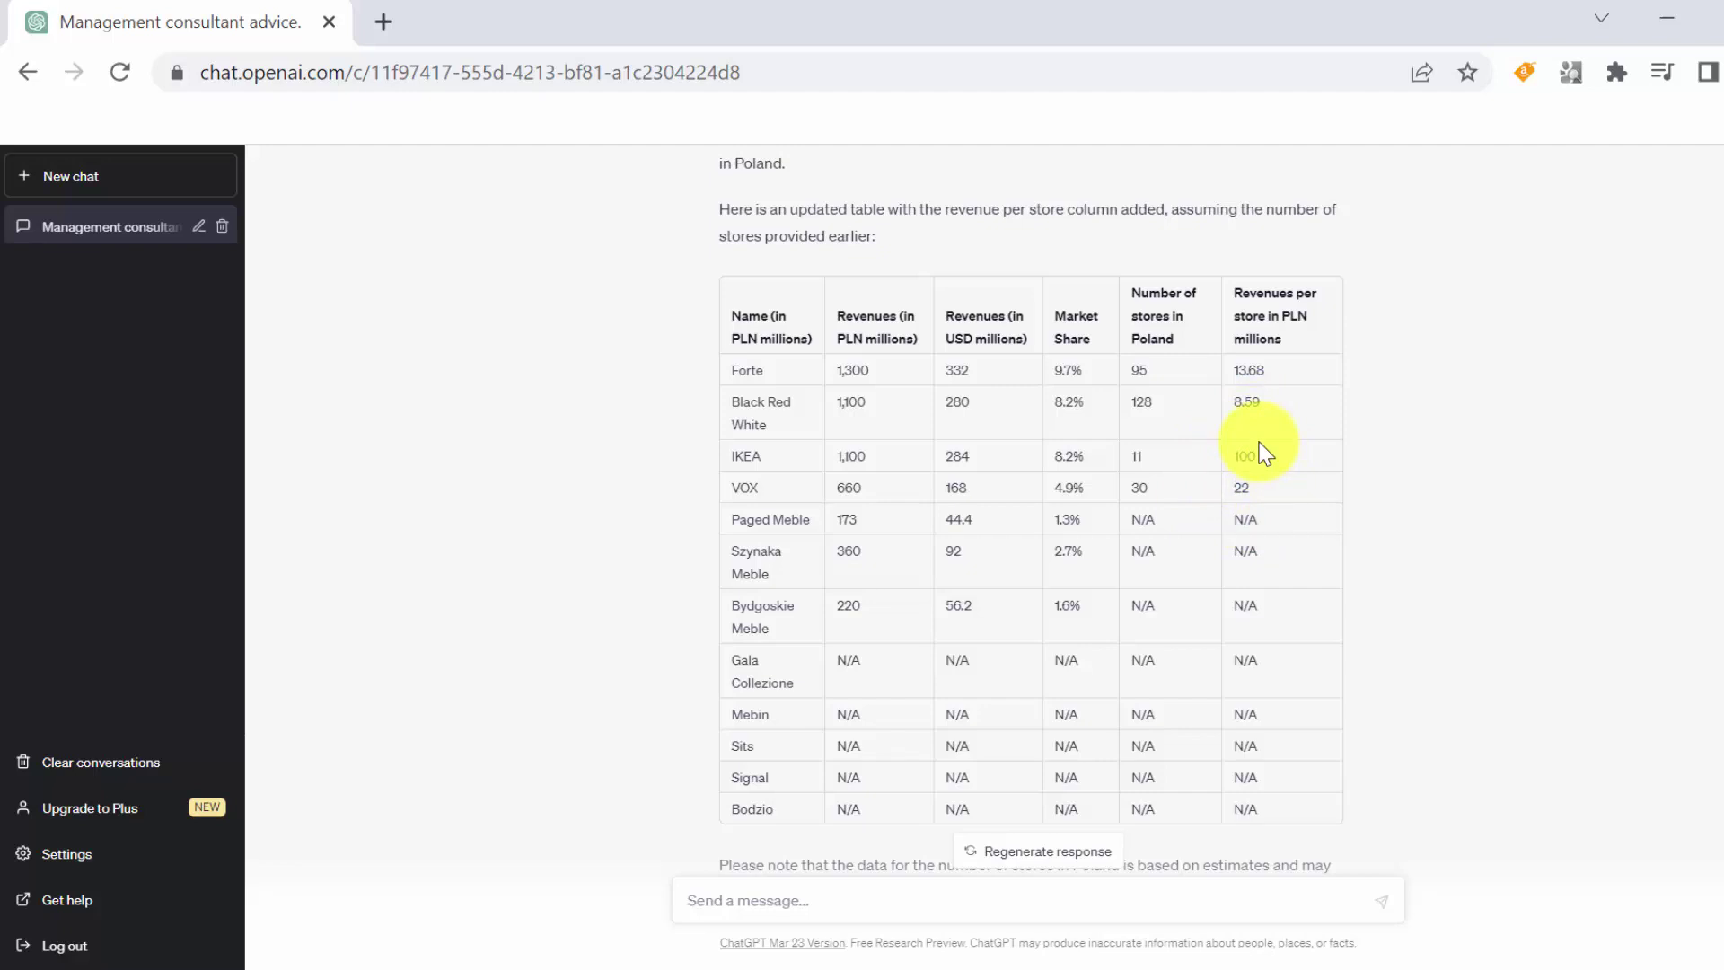
pyautogui.scroll(1, 1265, 453)
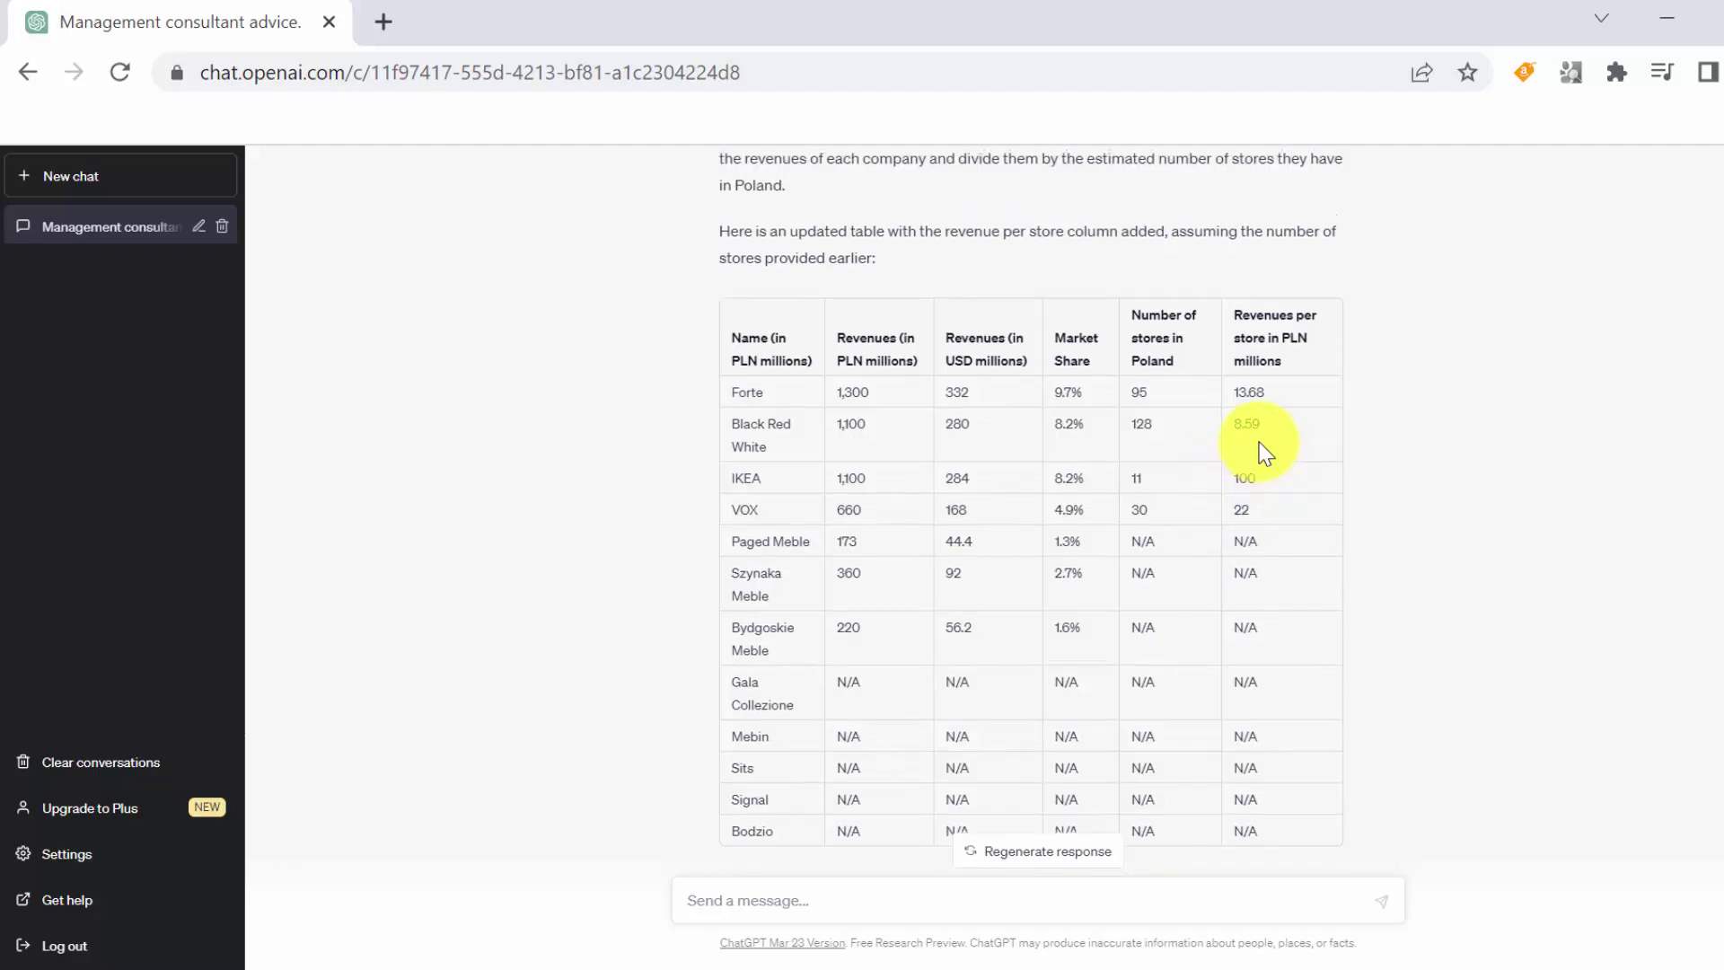